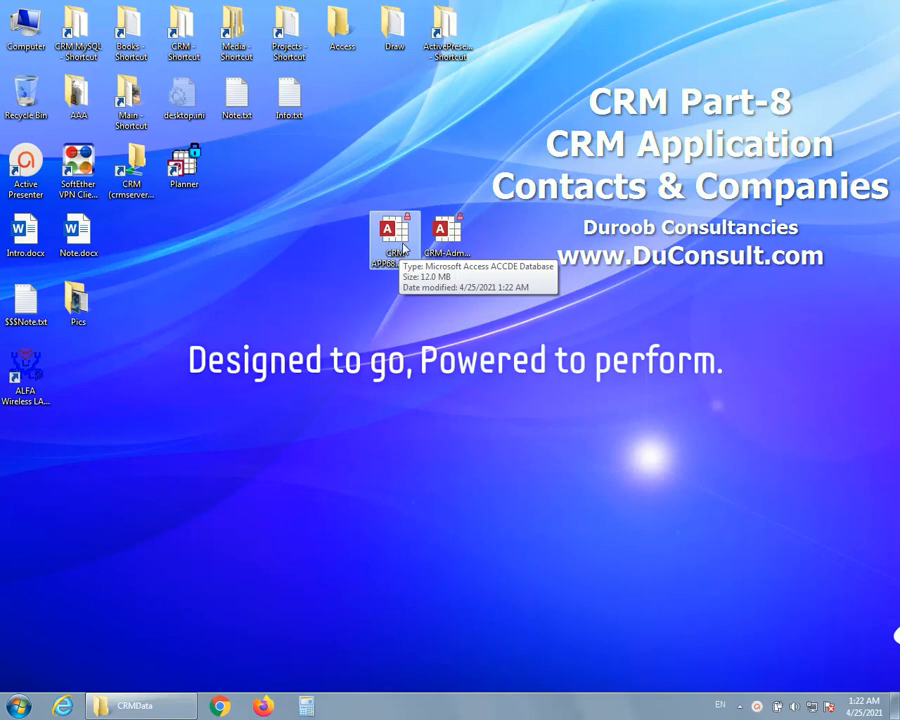
Launch the CRM APP68 application from the desktop and open its company database.
{"action": "double_click", "coordinate": [404, 249]}
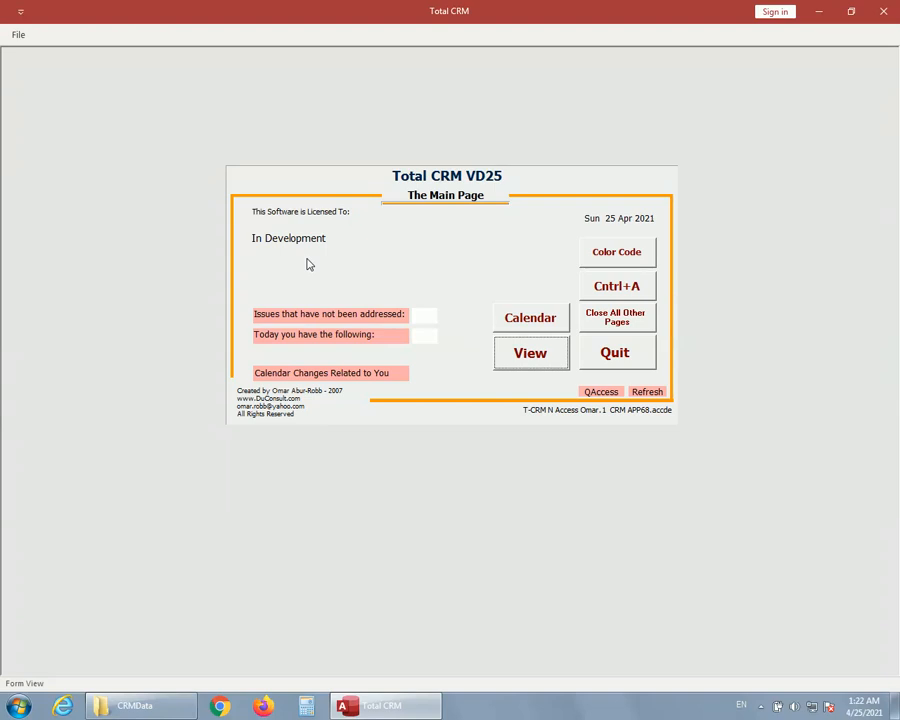
{"action": "left_click", "coordinate": [535, 362]}
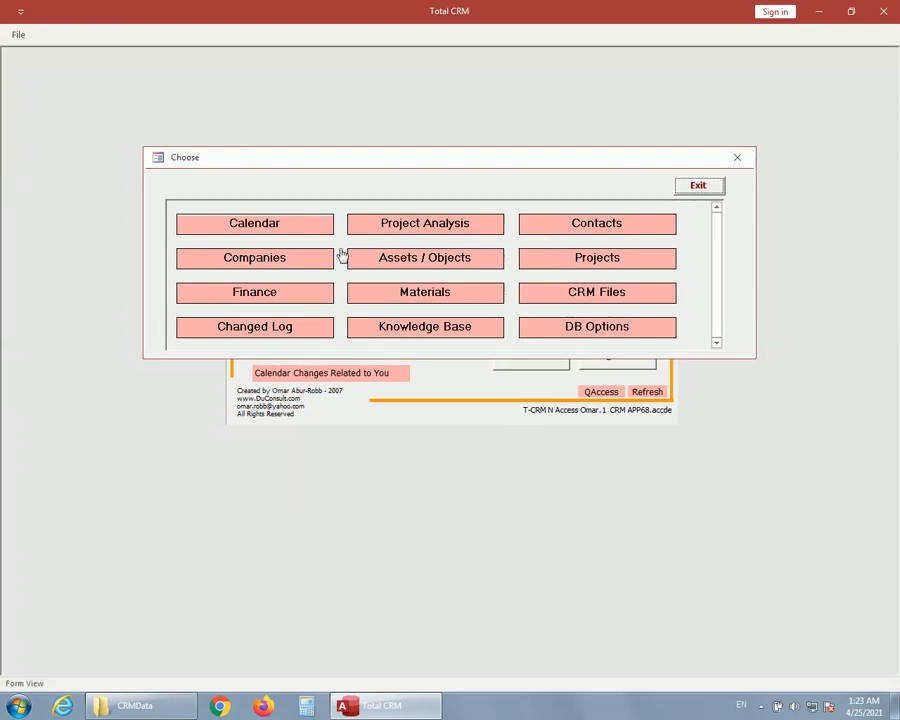
{"action": "left_click", "coordinate": [267, 260]}
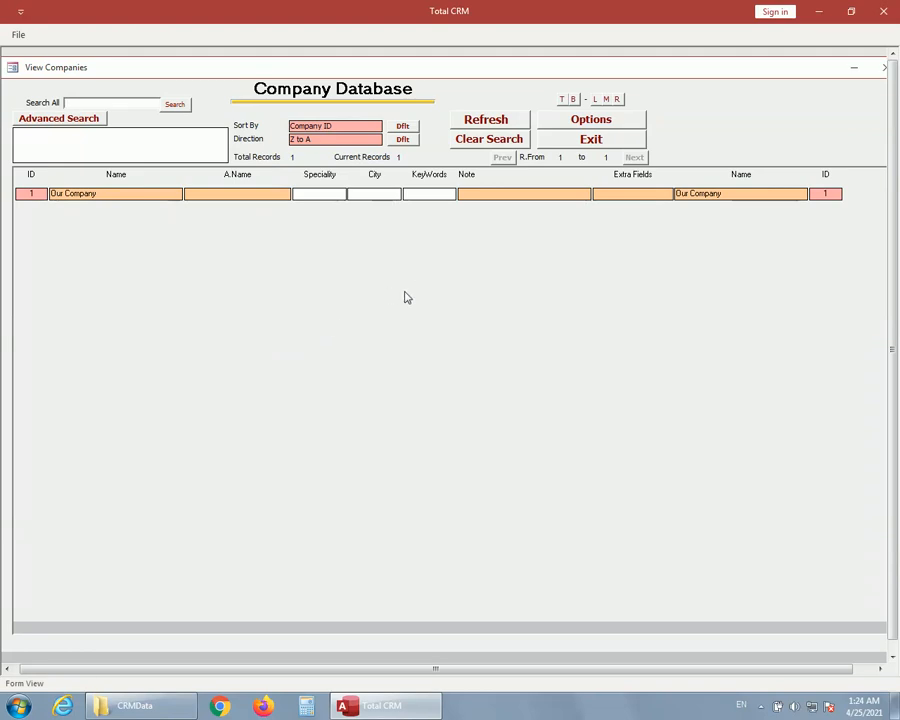
Add a new company record named "Company A" and return to the company list.
{"action": "left_click", "coordinate": [578, 124]}
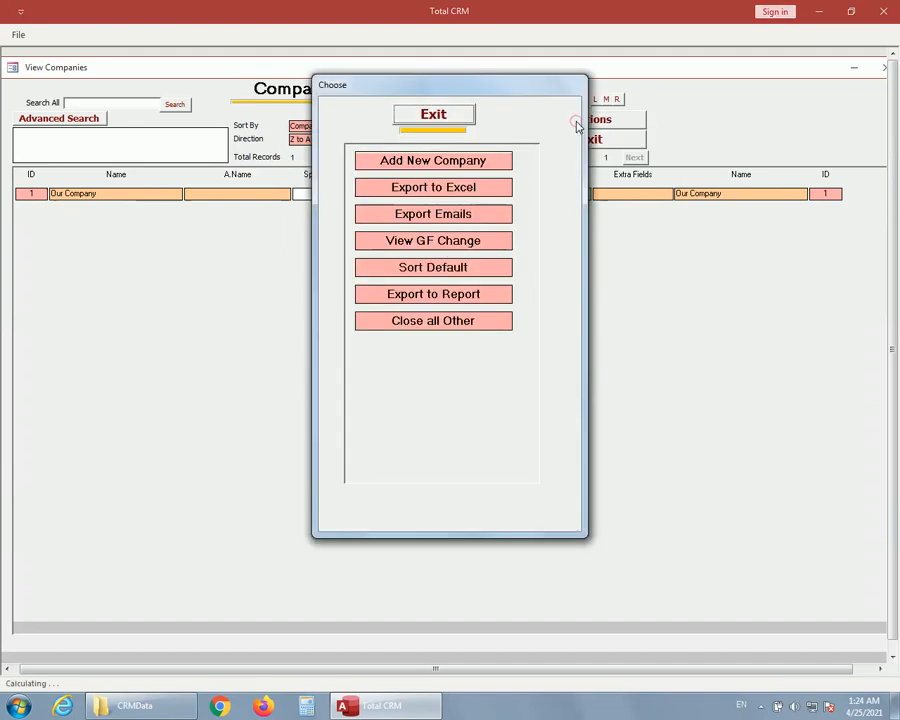
{"action": "left_click", "coordinate": [442, 163]}
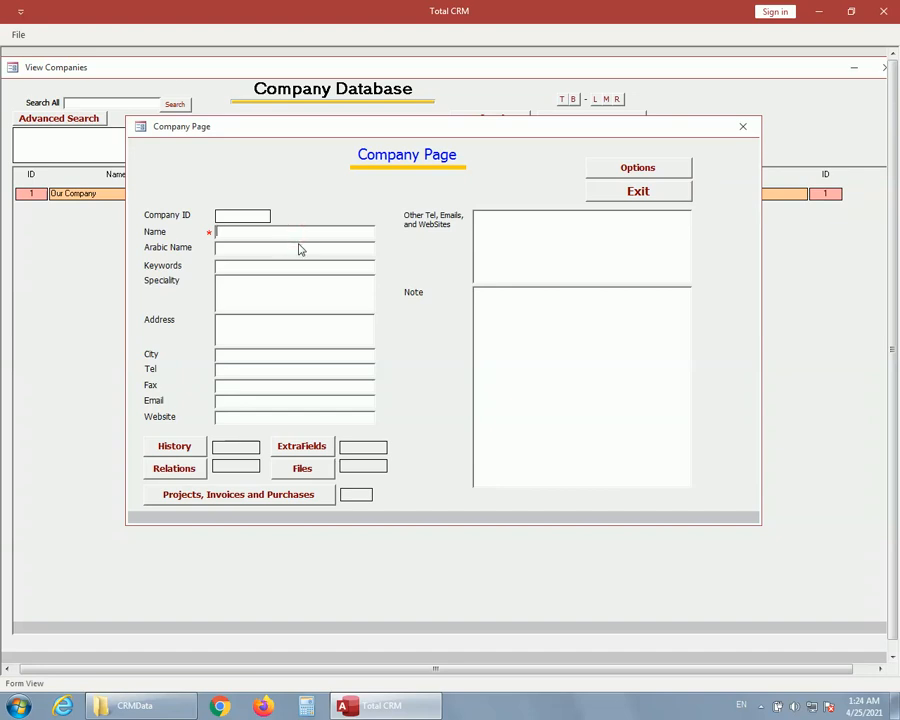
{"action": "type", "text": "Company A"}
{"action": "left_click", "coordinate": [631, 194]}
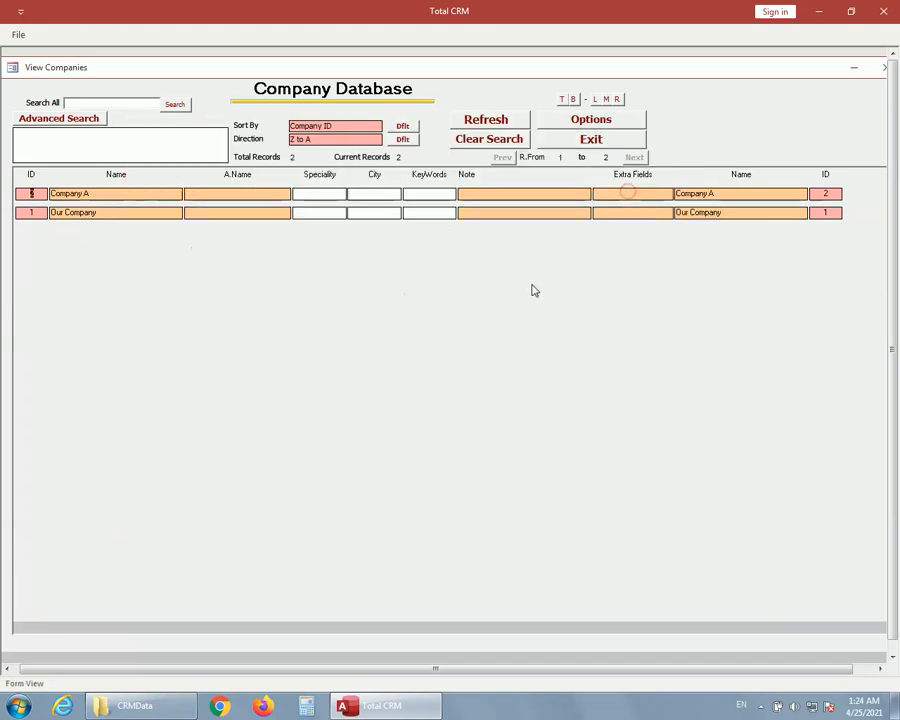
Add another company record named "Company B", leaving its other fields blank, and return to the company list.
{"action": "left_click", "coordinate": [575, 125]}
{"action": "left_click", "coordinate": [444, 164]}
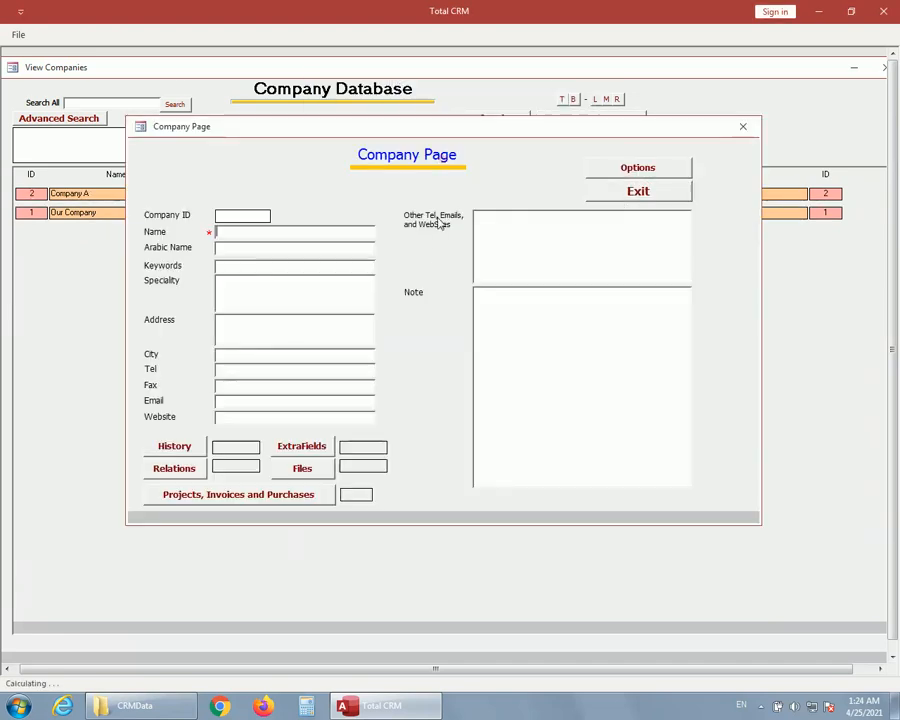
{"action": "type", "text": "Co"}
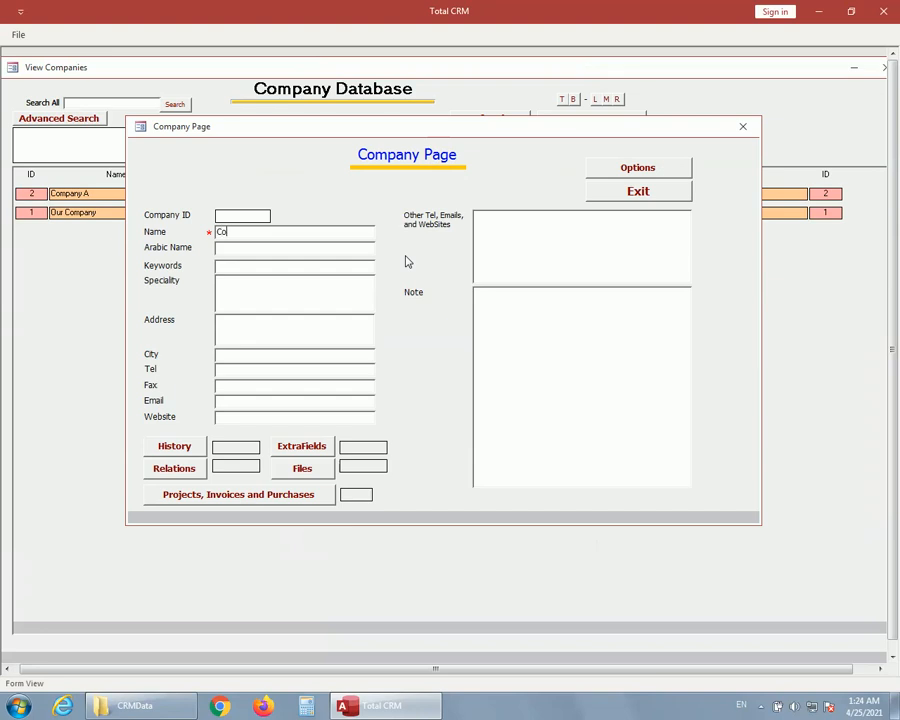
{"action": "type", "text": "mpany B"}
{"action": "left_click", "coordinate": [343, 246]}
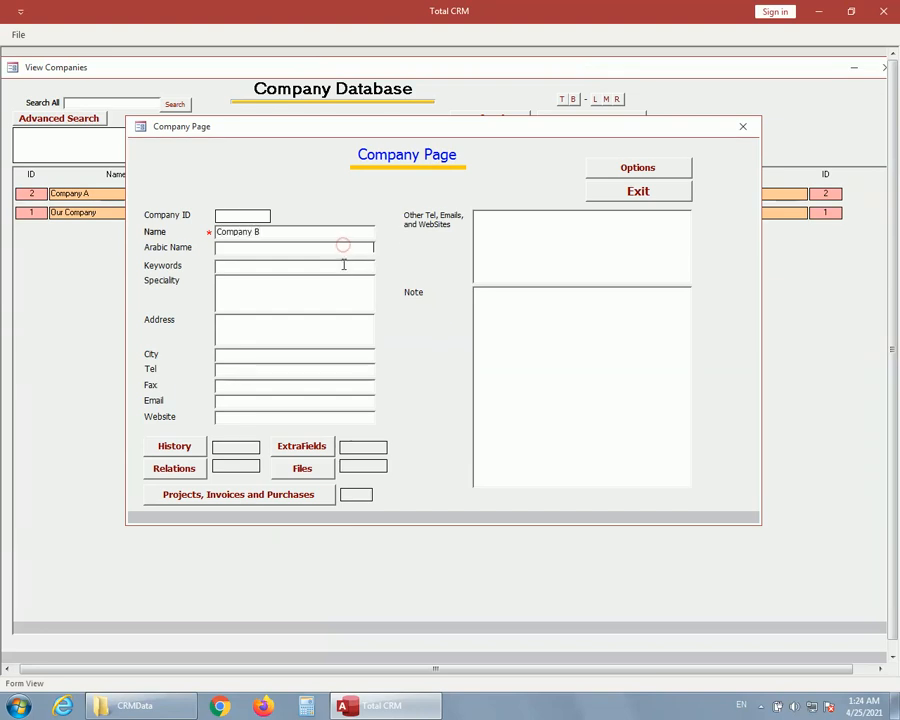
{"action": "left_click", "coordinate": [342, 265]}
{"action": "left_click", "coordinate": [341, 286]}
{"action": "left_click", "coordinate": [343, 319]}
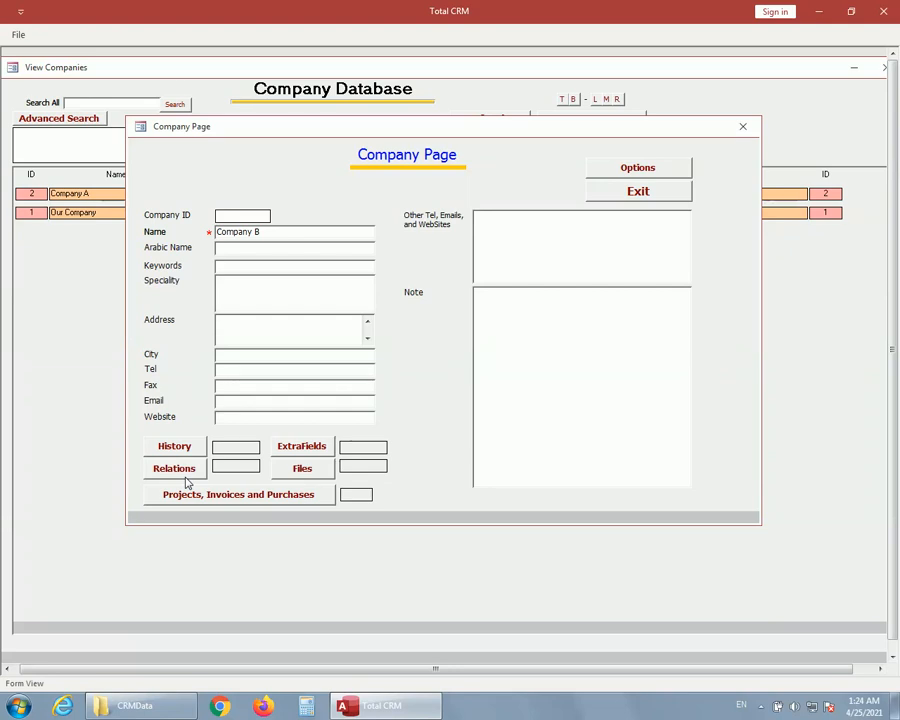
{"action": "left_click", "coordinate": [640, 192]}
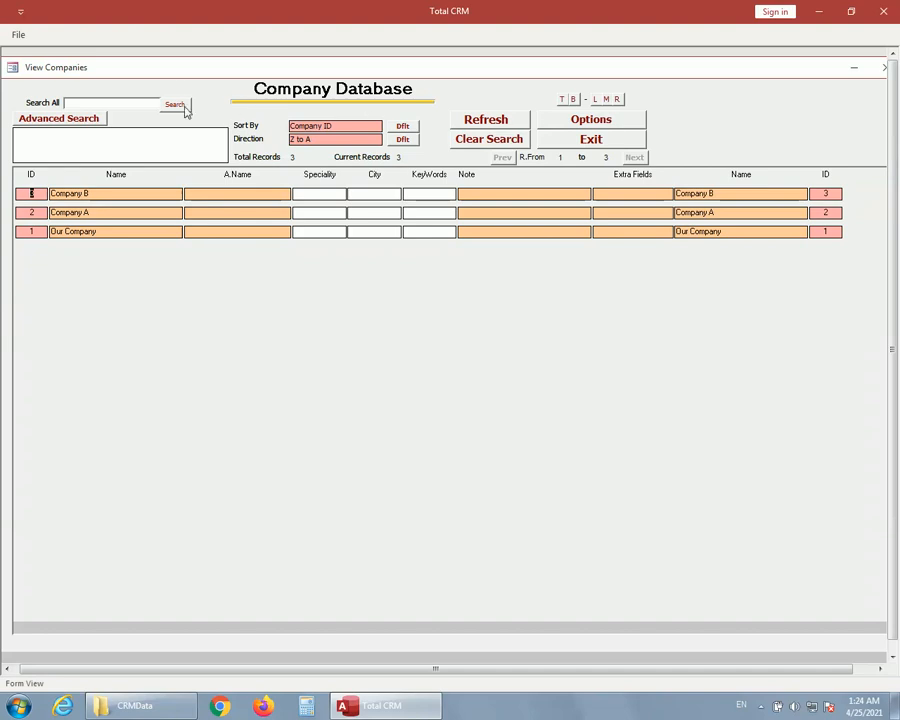
Close the company database and open the contact database.
{"action": "left_click", "coordinate": [585, 142]}
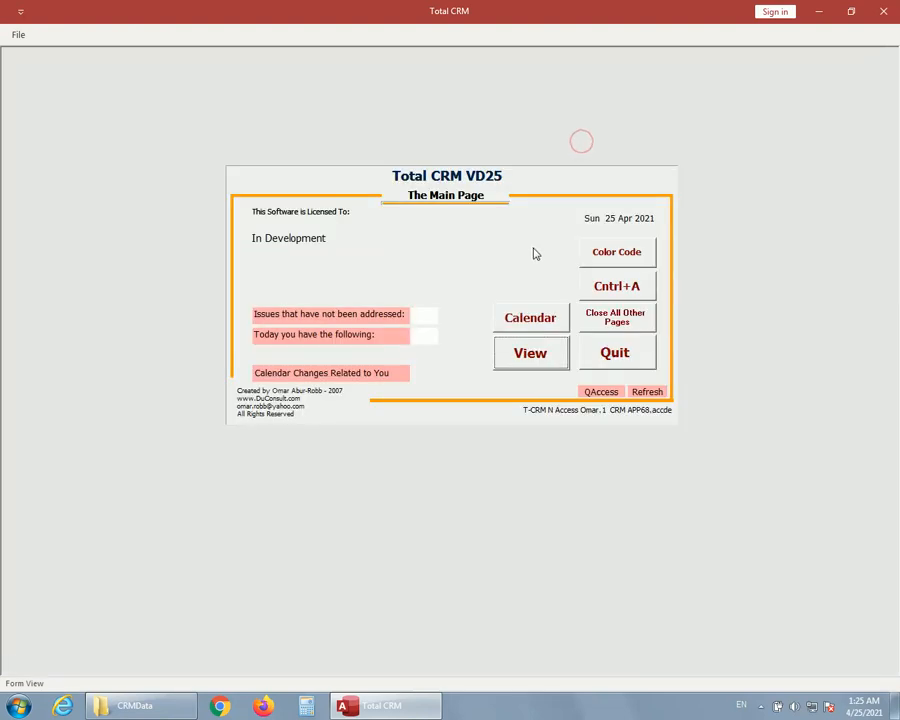
{"action": "left_click", "coordinate": [535, 367]}
{"action": "left_click", "coordinate": [599, 231]}
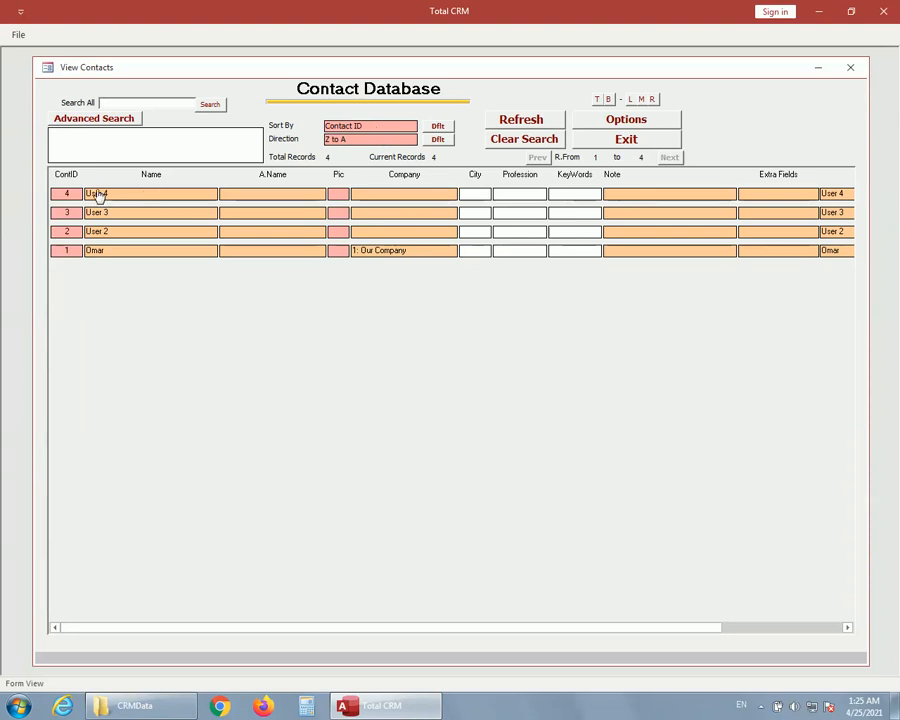
Sort the contact list by contact name in A to Z direction.
{"action": "left_click", "coordinate": [356, 143]}
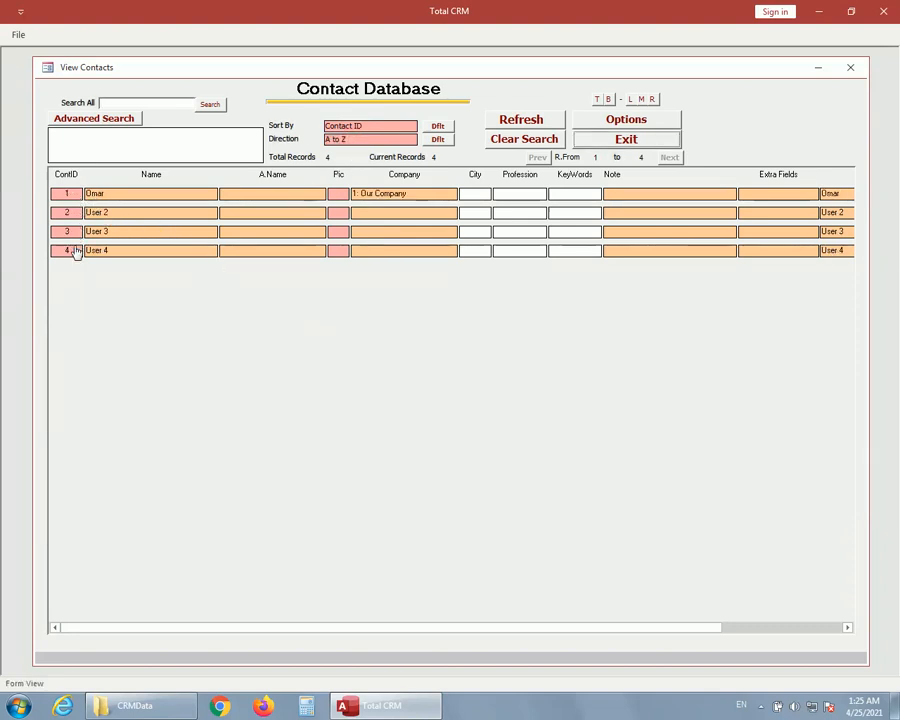
{"action": "left_click", "coordinate": [358, 132]}
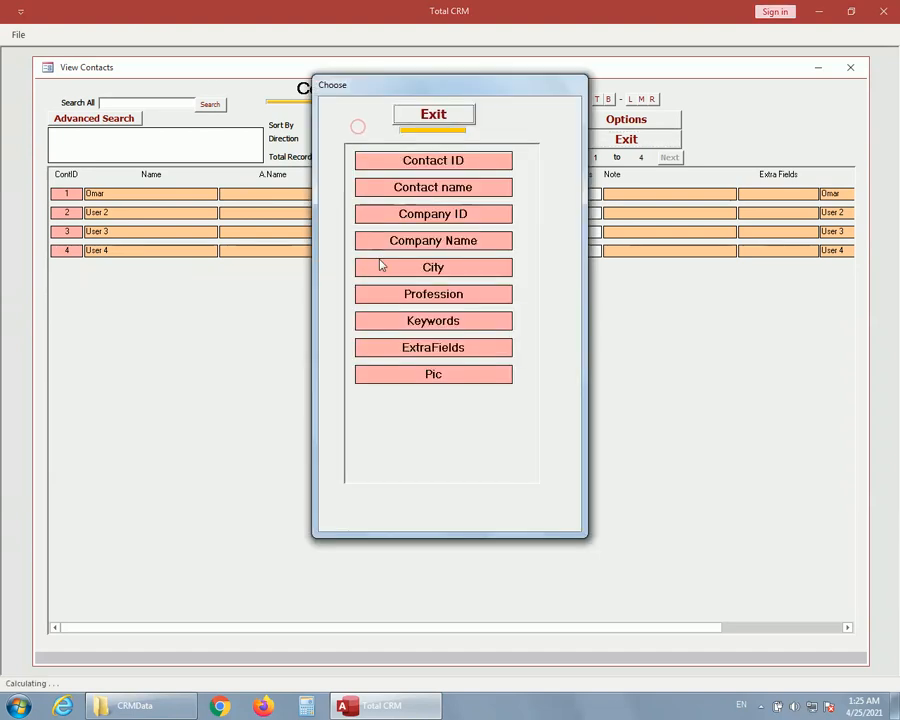
{"action": "left_click", "coordinate": [439, 190]}
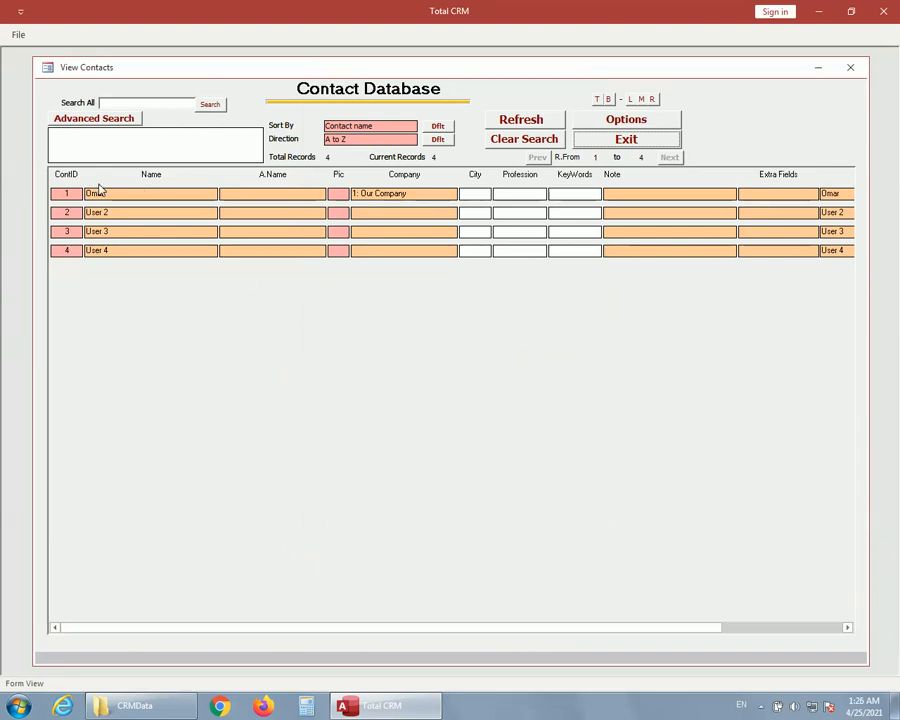
Switch the contact sort direction to Z to A and back, and restore the default direction and sort field.
{"action": "left_click", "coordinate": [348, 140]}
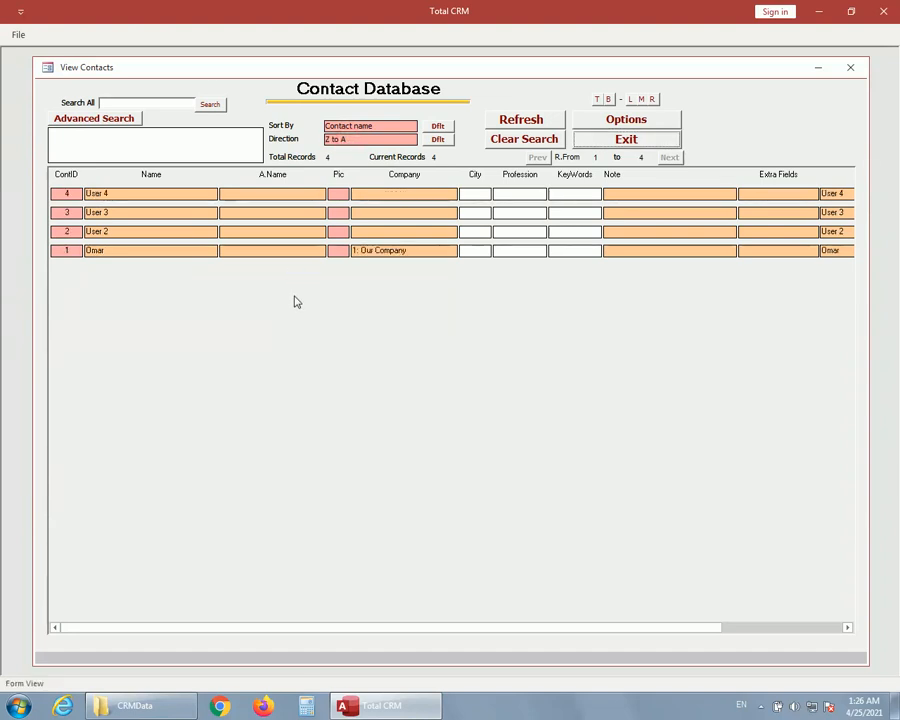
{"action": "left_click", "coordinate": [361, 140]}
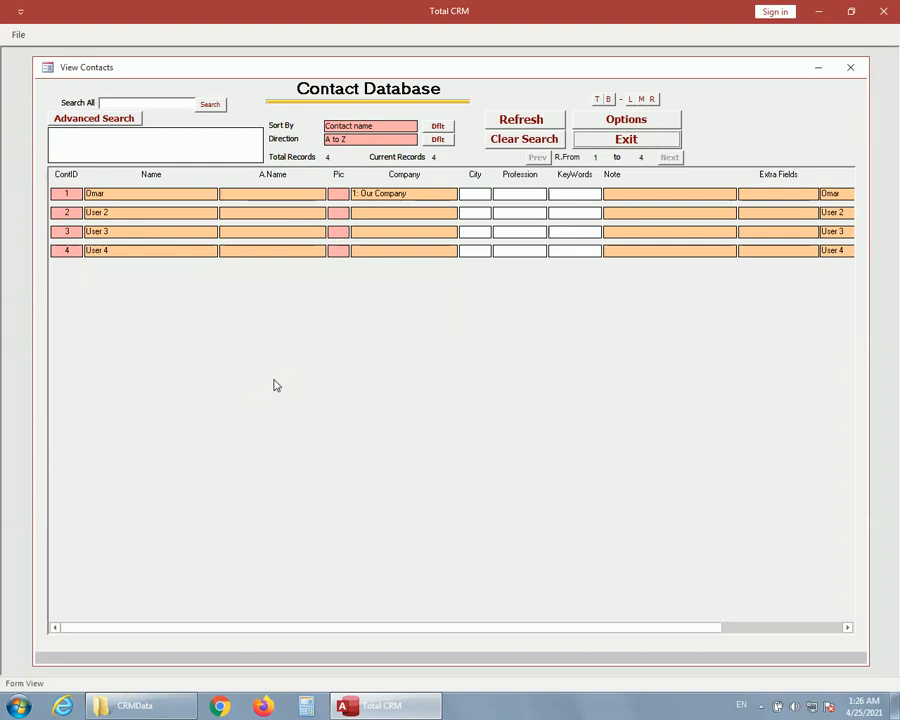
{"action": "left_click", "coordinate": [436, 142]}
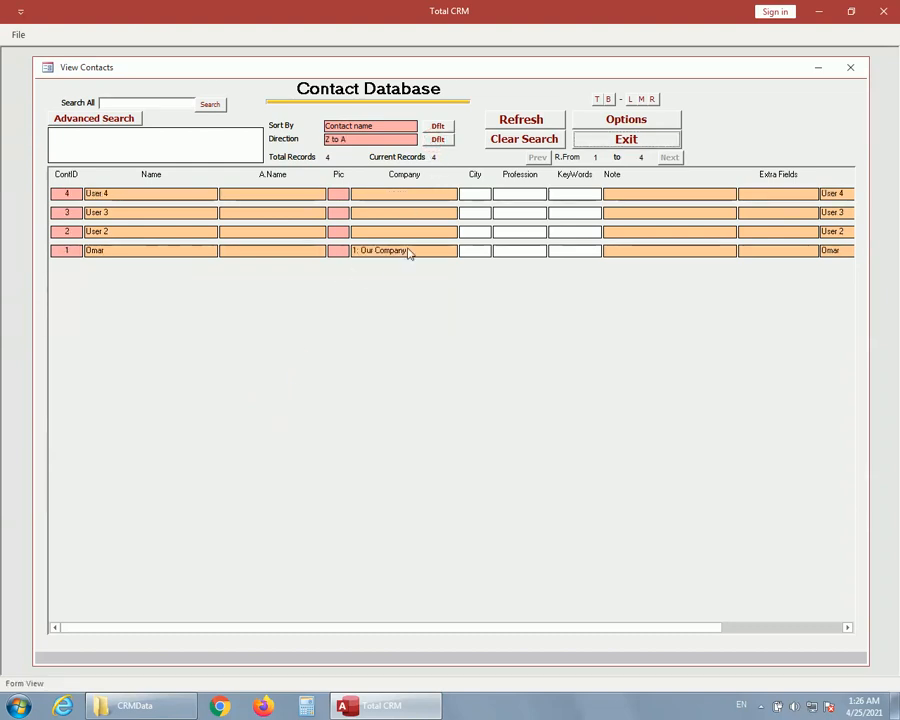
{"action": "left_click", "coordinate": [440, 127]}
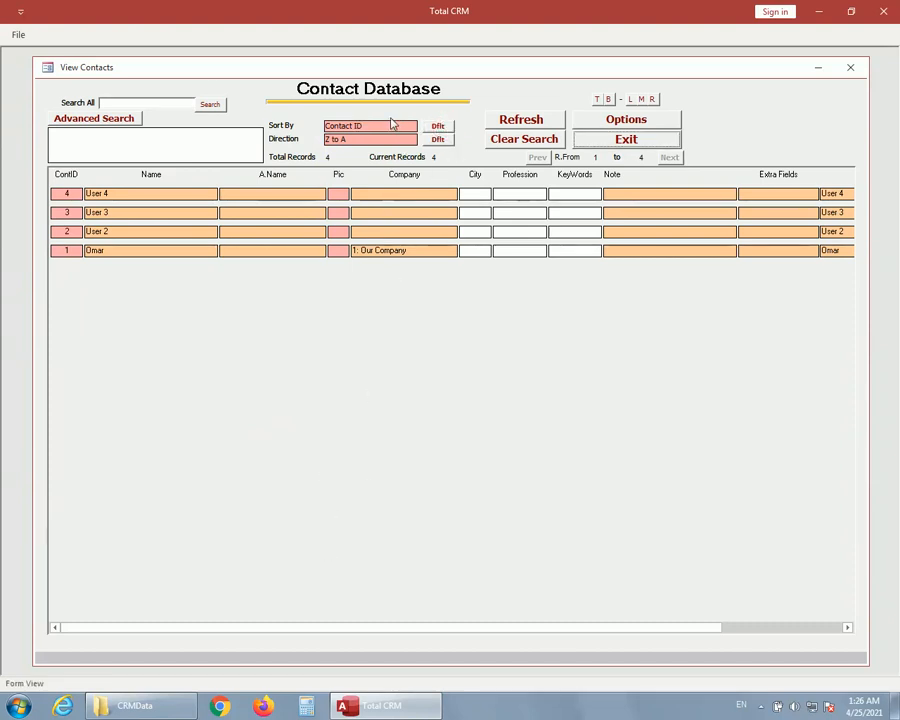
Examine the default sort field and direction choices for the contact list without changing them.
{"action": "left_click", "coordinate": [628, 122]}
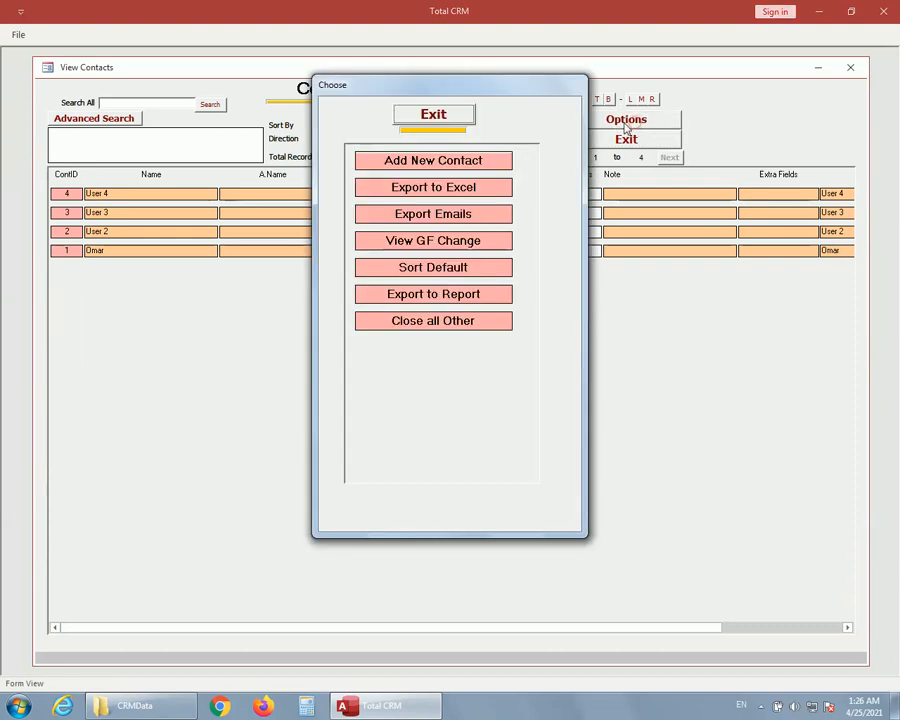
{"action": "left_click", "coordinate": [431, 272]}
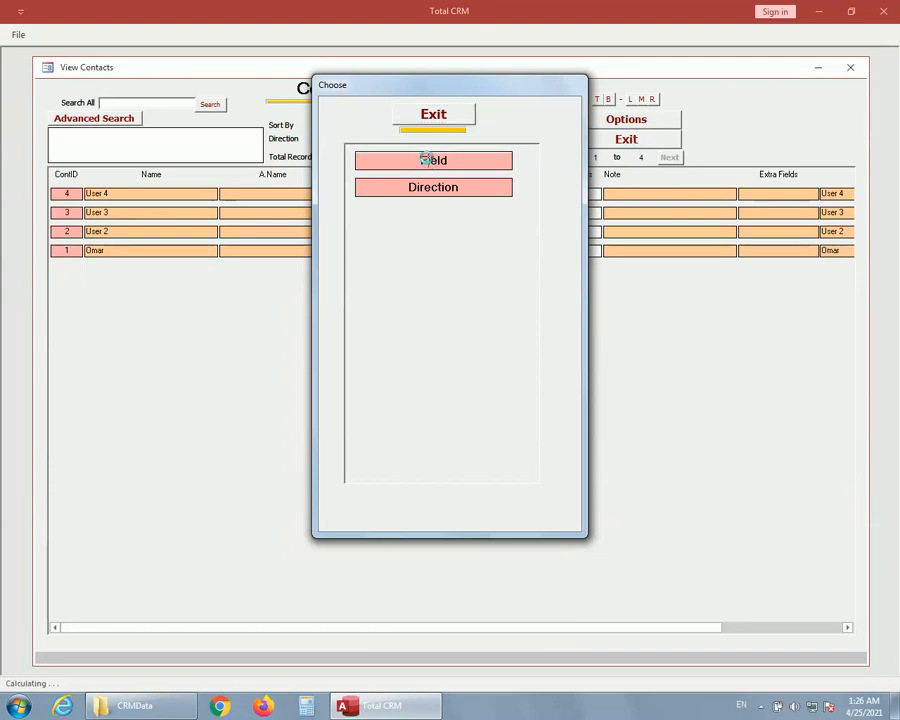
{"action": "left_click", "coordinate": [424, 160]}
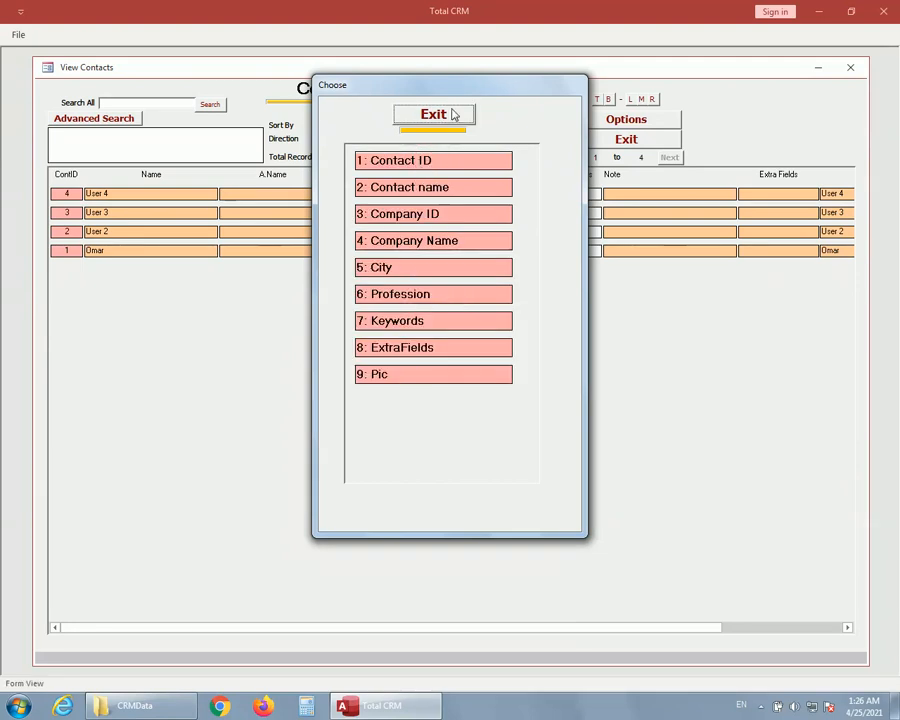
{"action": "left_click", "coordinate": [409, 374]}
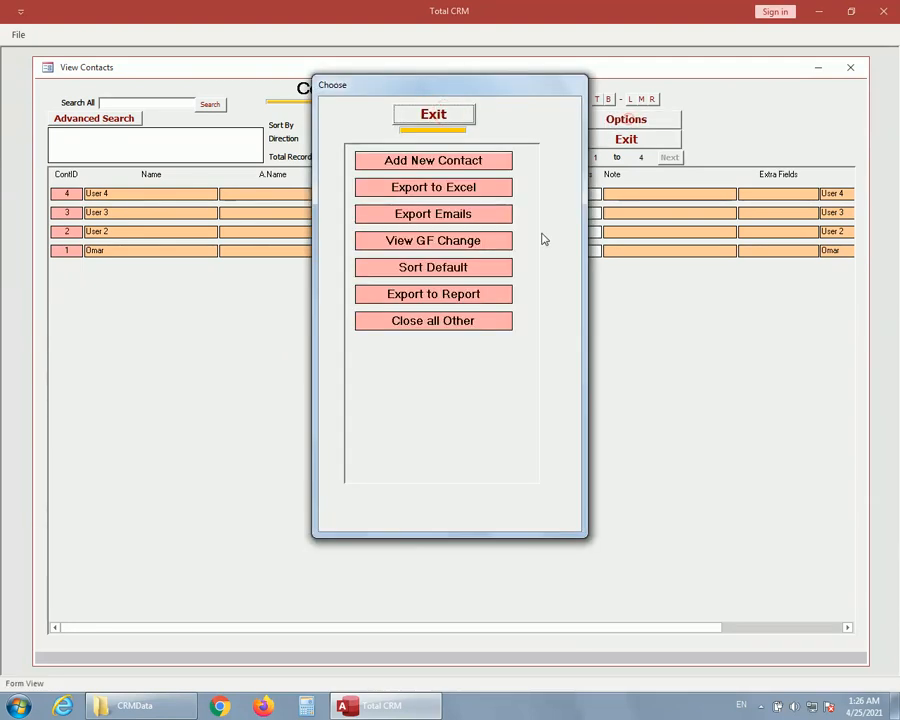
{"action": "left_click", "coordinate": [455, 268]}
{"action": "left_click", "coordinate": [433, 190]}
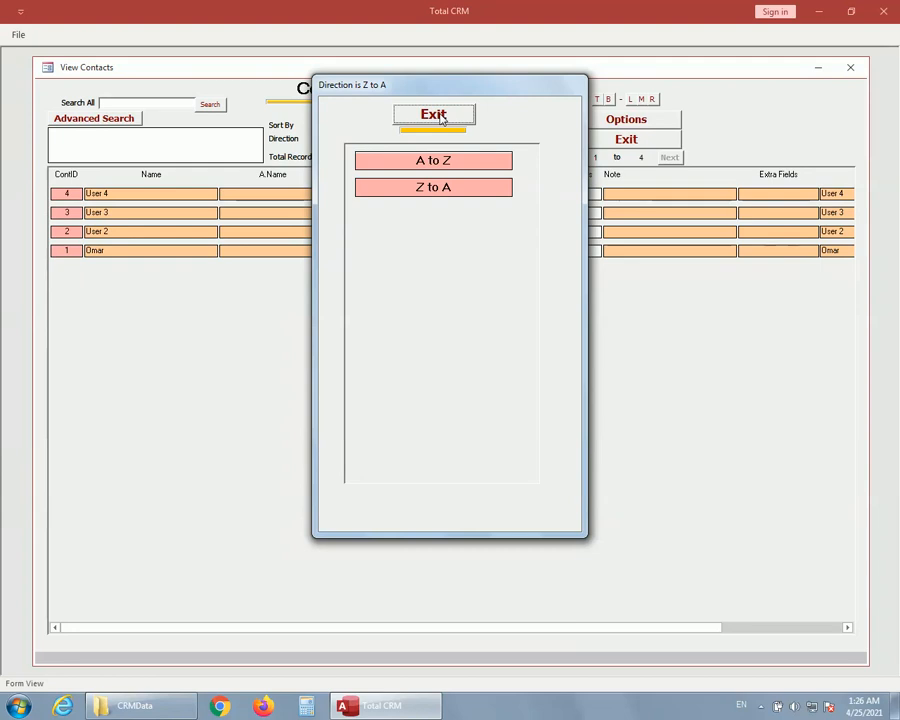
{"action": "left_click", "coordinate": [440, 117]}
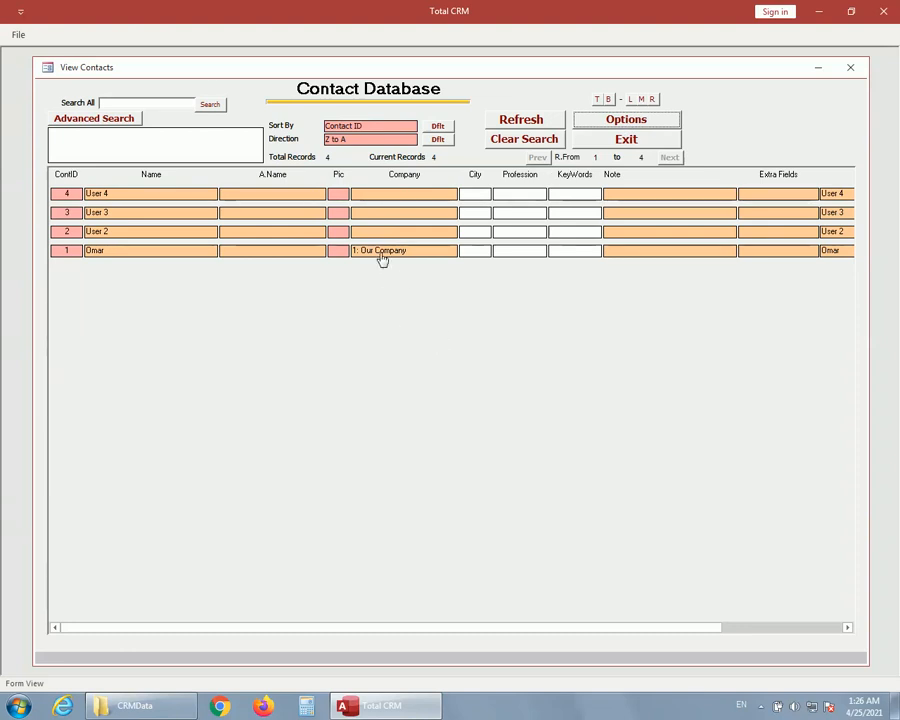
Search all contact fields for "our".
{"action": "left_click", "coordinate": [156, 104]}
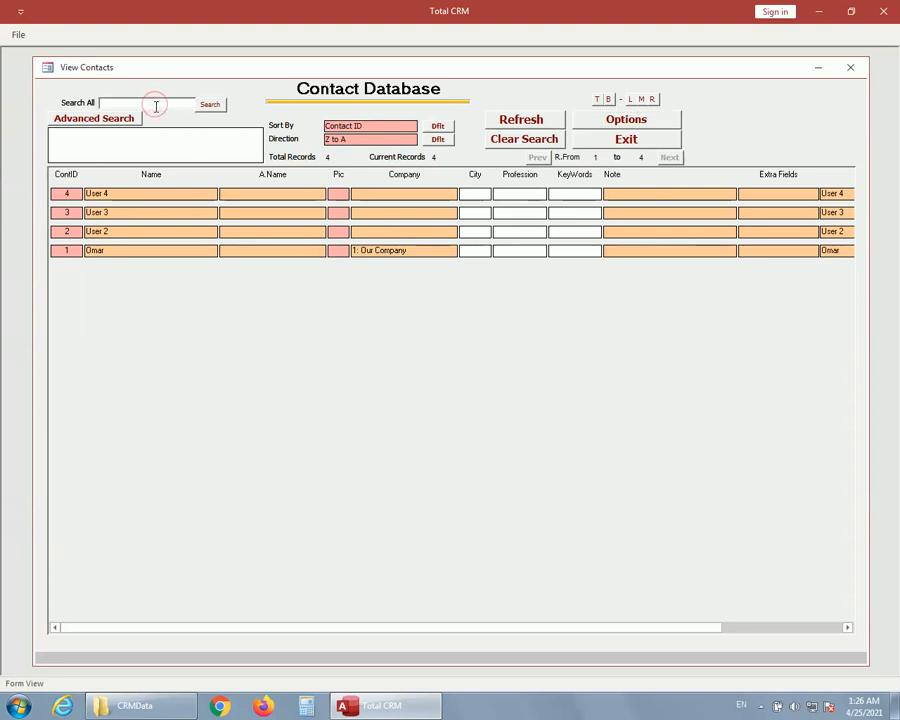
{"action": "type", "text": "our"}
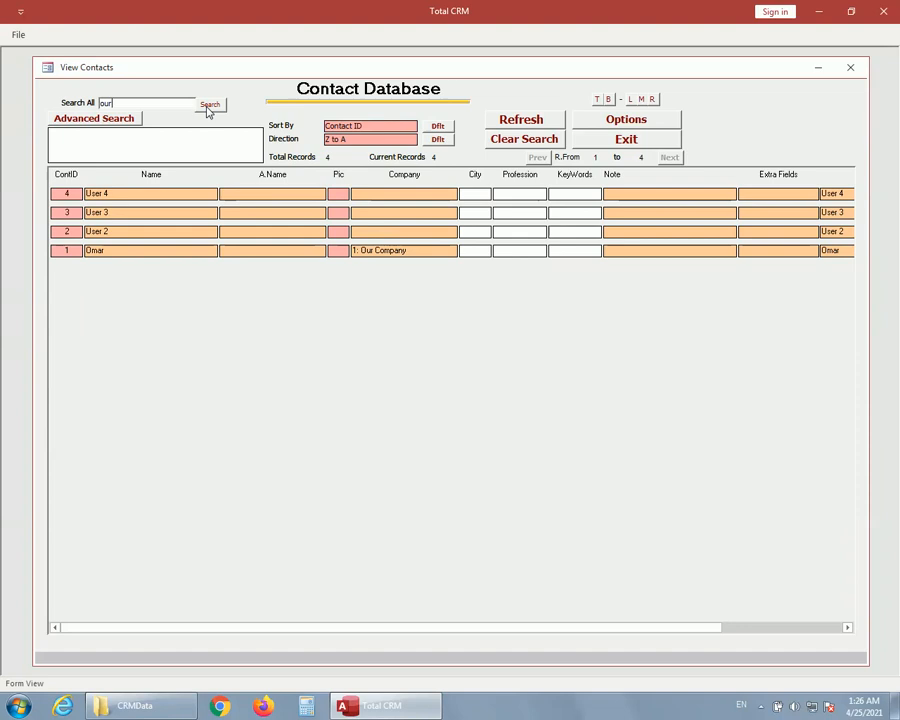
{"action": "left_click", "coordinate": [208, 107]}
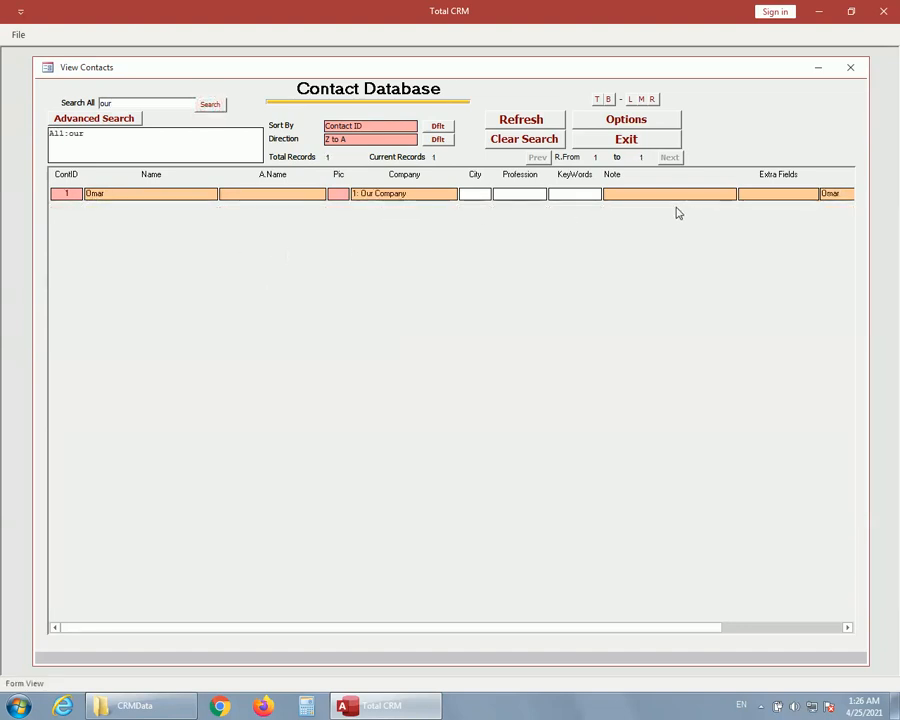
Run an advanced search for Contact ID 2, and clear the search to list and refresh all contacts.
{"action": "left_click", "coordinate": [109, 122]}
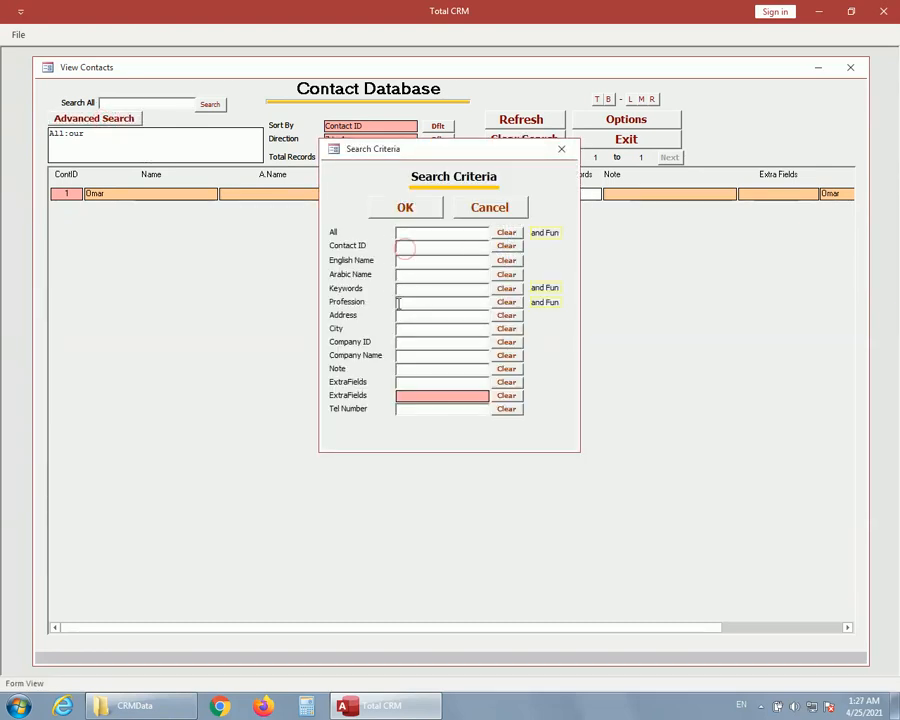
{"action": "type", "text": "2"}
{"action": "left_click", "coordinate": [406, 212]}
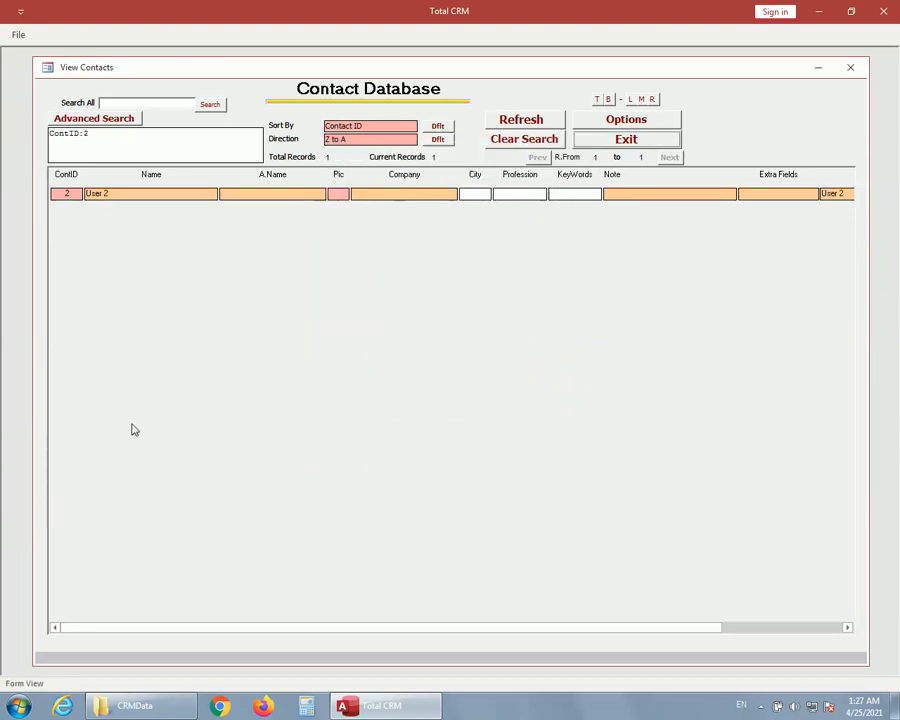
{"action": "left_click", "coordinate": [524, 141]}
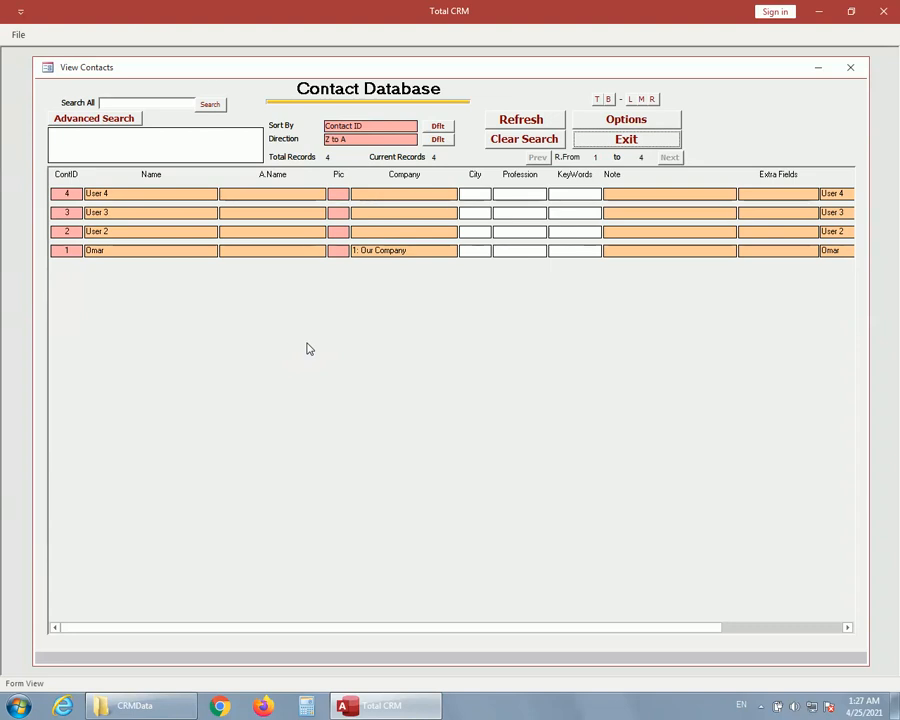
{"action": "left_click", "coordinate": [520, 122]}
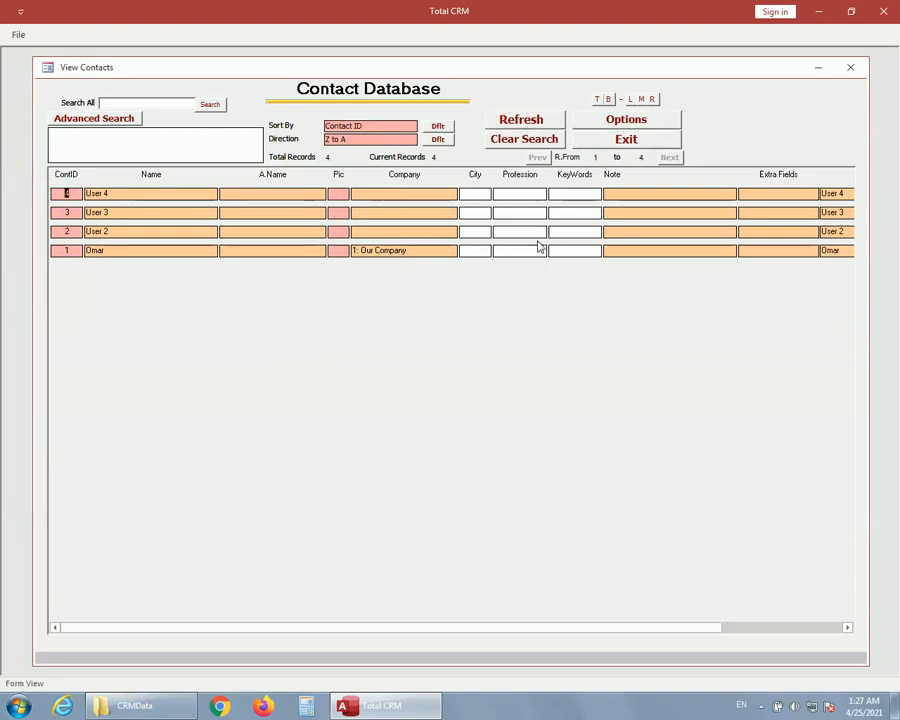
Add a new contact with a name, Company A as the company and a private email, and close its page.
{"action": "left_click", "coordinate": [627, 119]}
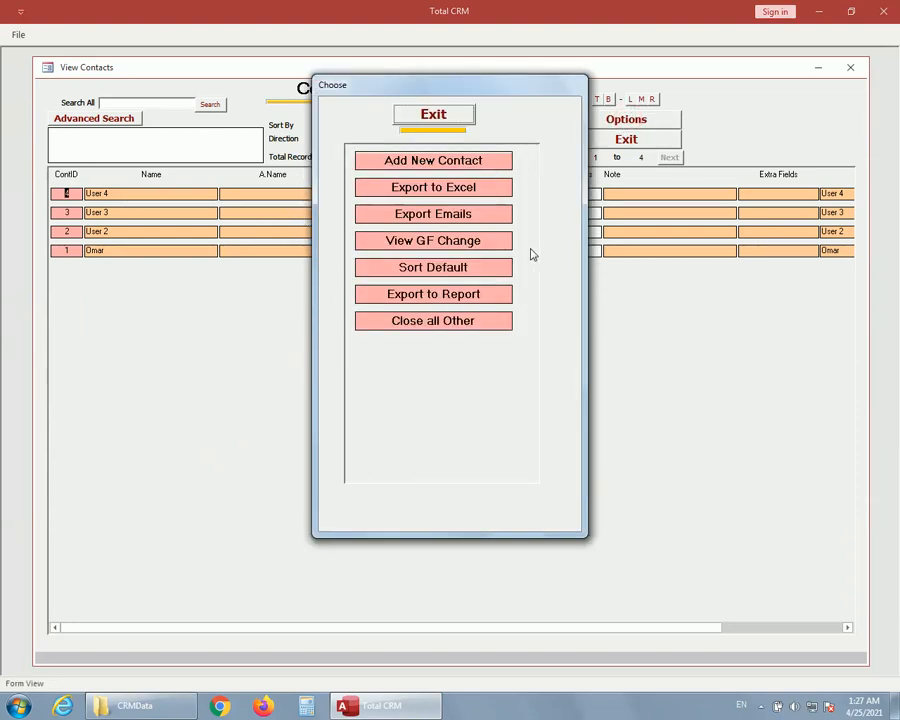
{"action": "left_click", "coordinate": [433, 162]}
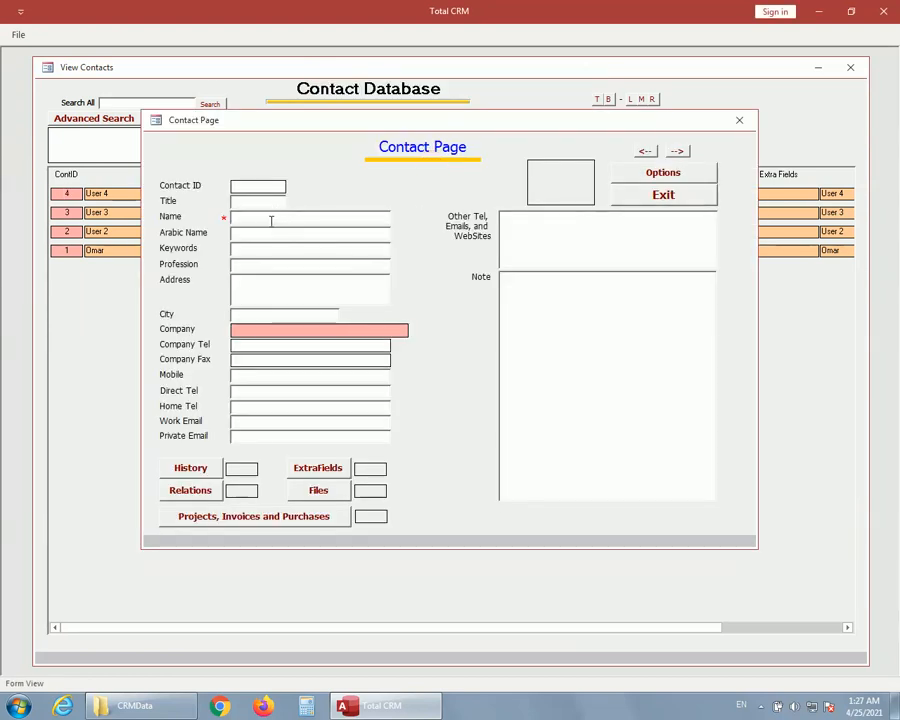
{"action": "left_click", "coordinate": [268, 220]}
{"action": "left_click", "coordinate": [335, 329]}
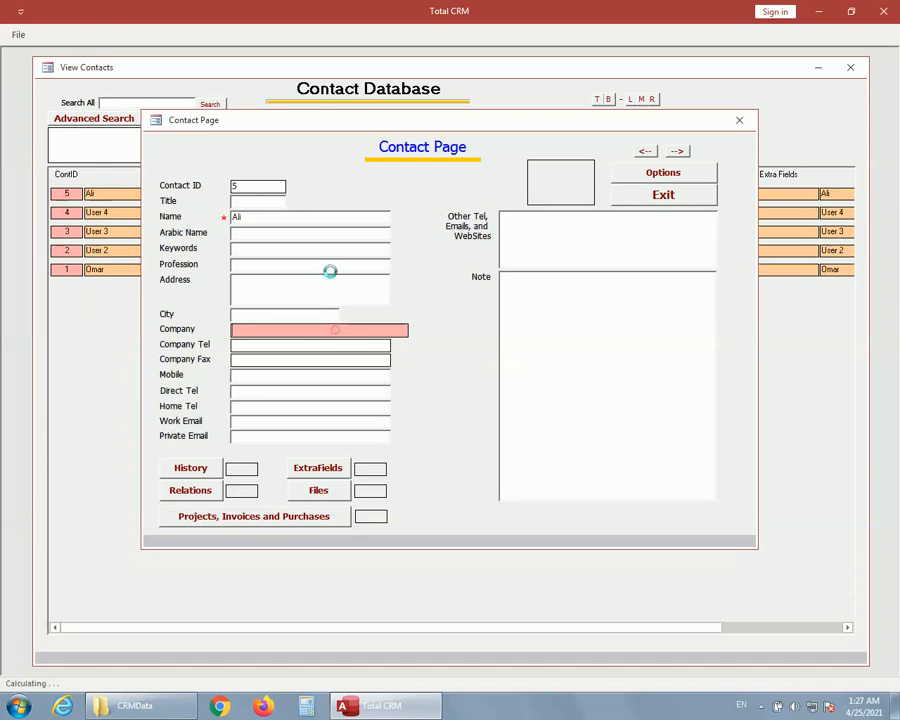
{"action": "left_click", "coordinate": [34, 211]}
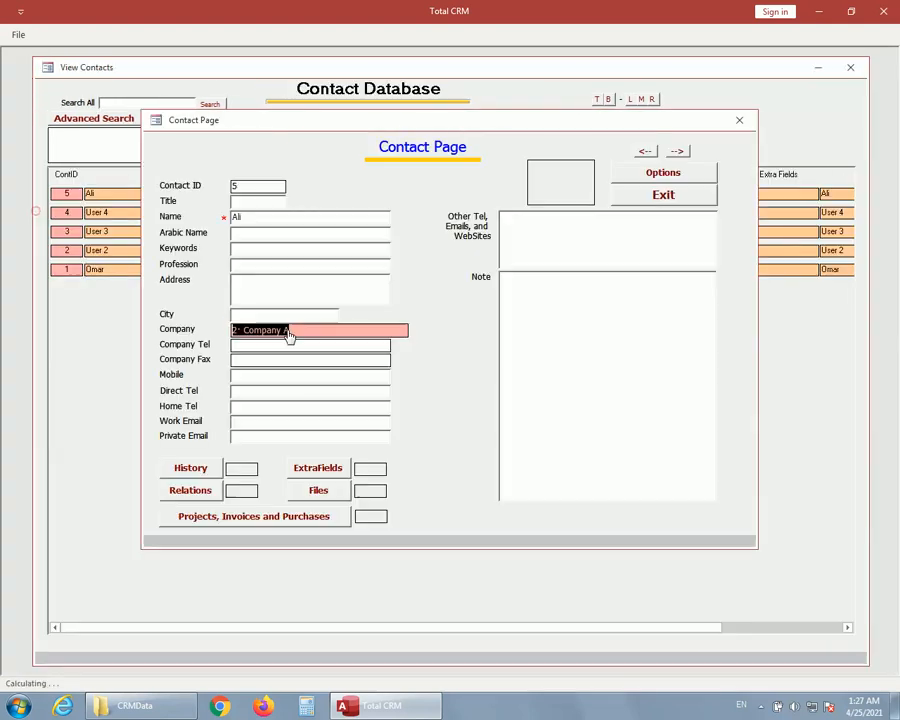
{"action": "left_click", "coordinate": [242, 436]}
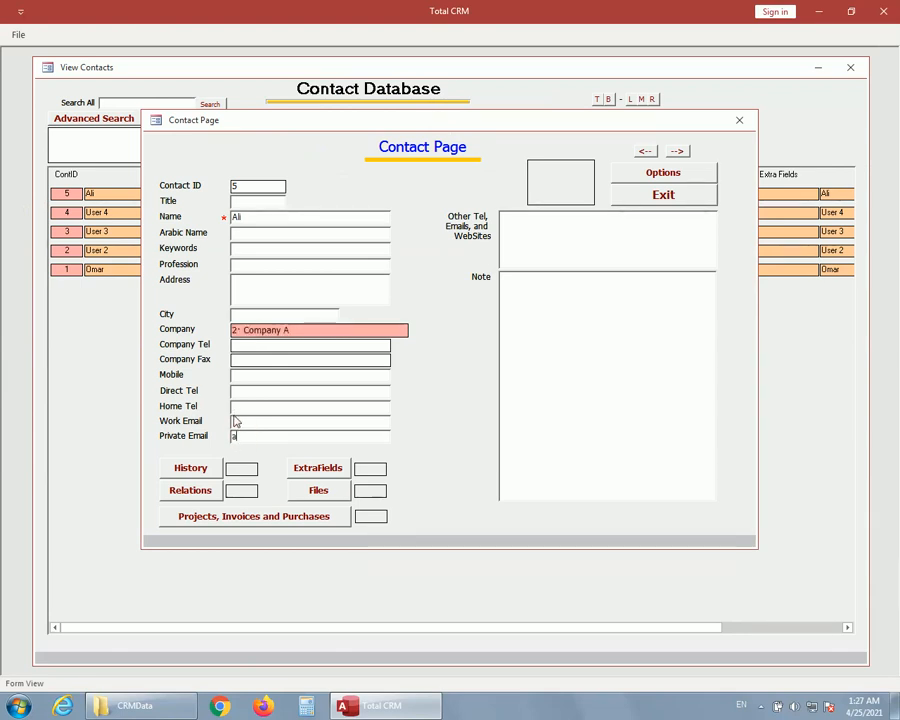
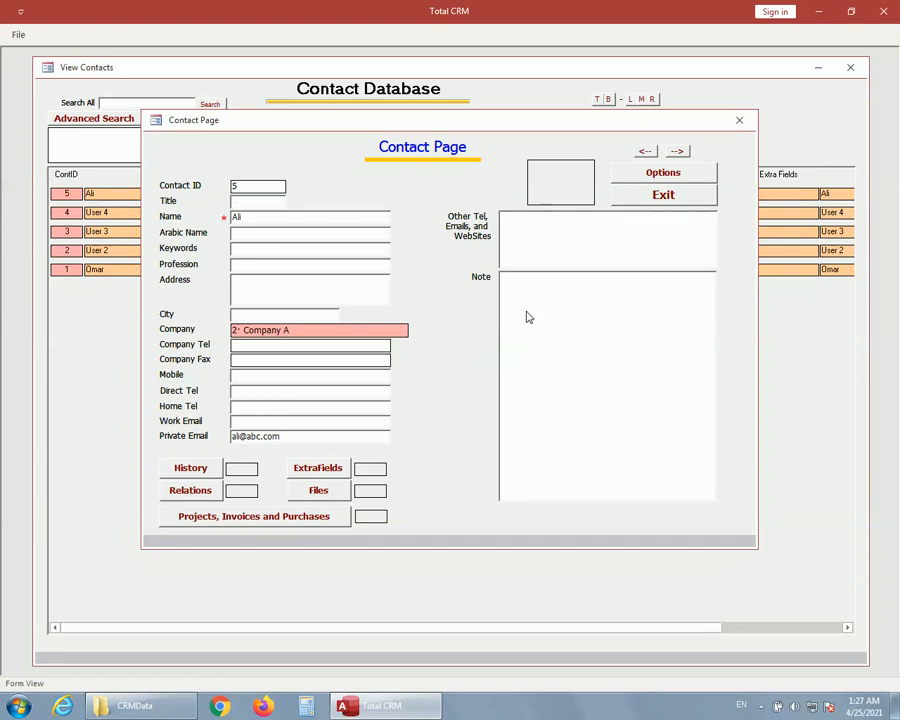
{"action": "left_click", "coordinate": [663, 196]}
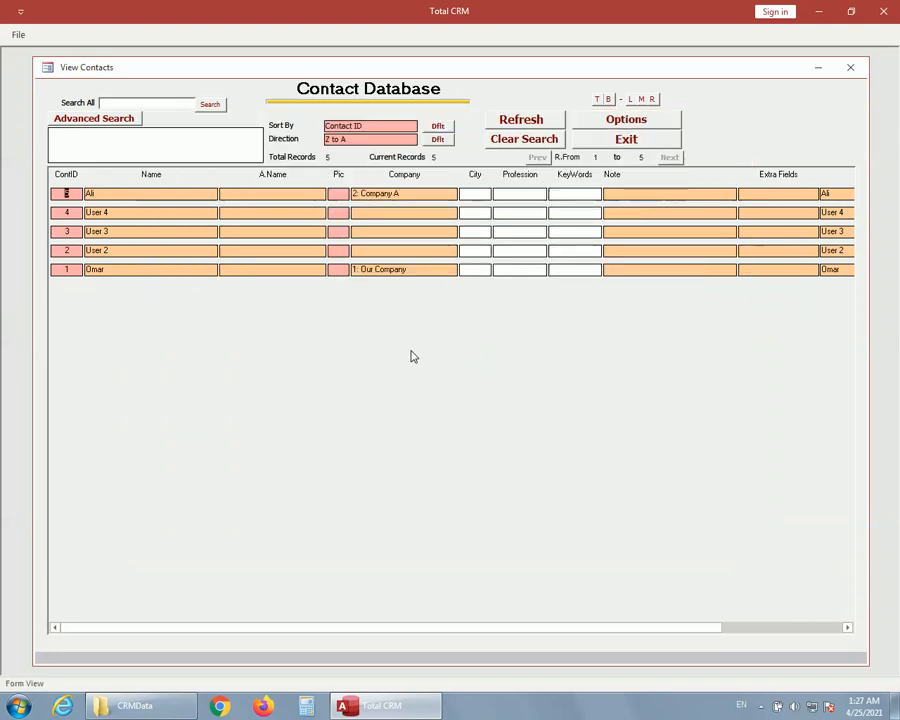
Add another new contact with a name and private email, and assign Company A as the company.
{"action": "left_click", "coordinate": [626, 121]}
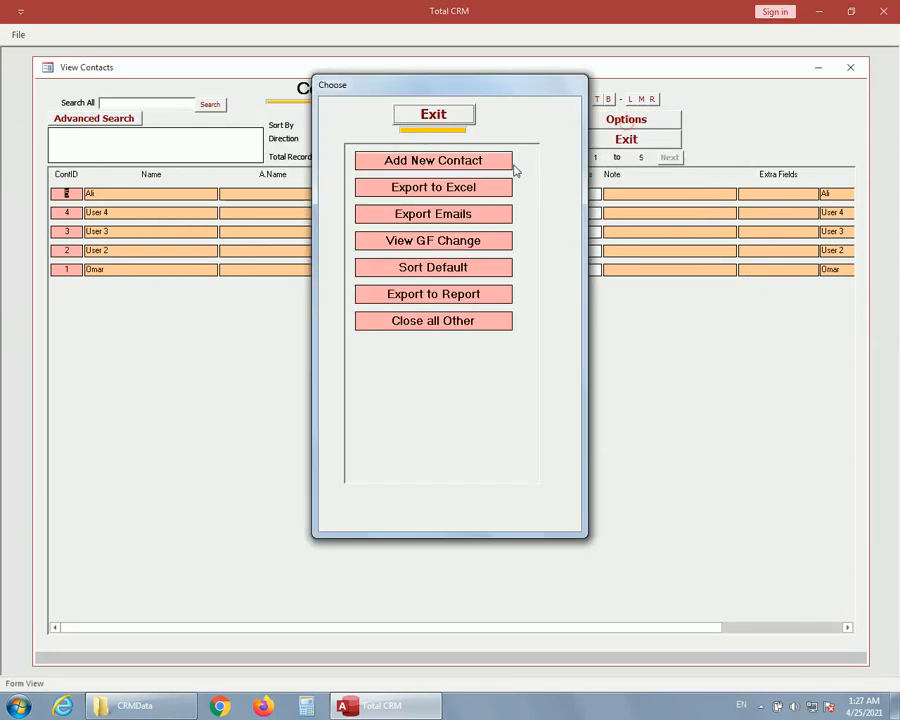
{"action": "left_click", "coordinate": [452, 166]}
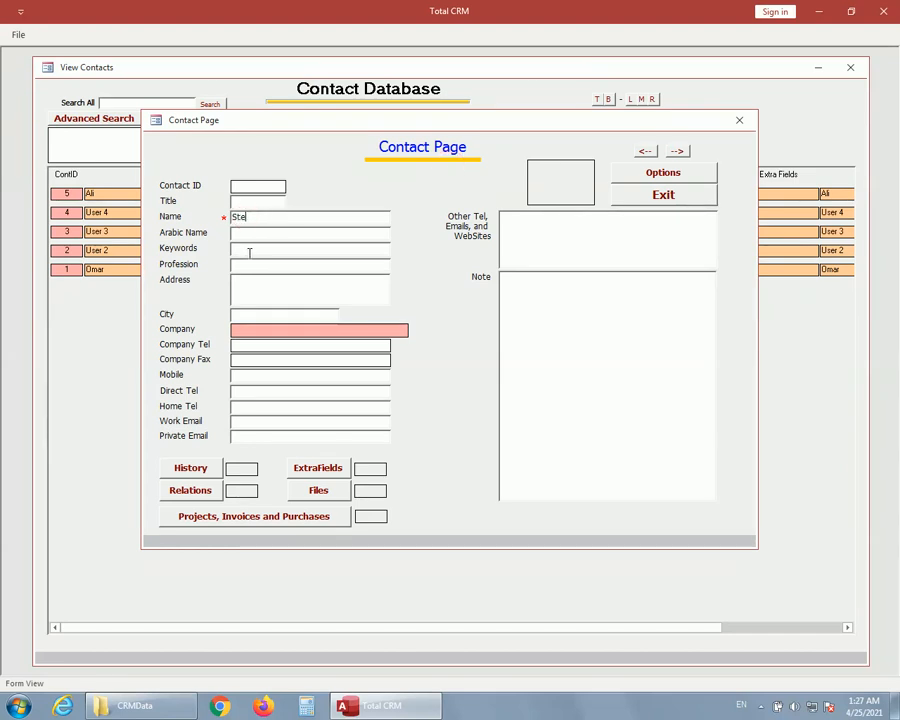
{"action": "left_click", "coordinate": [254, 437]}
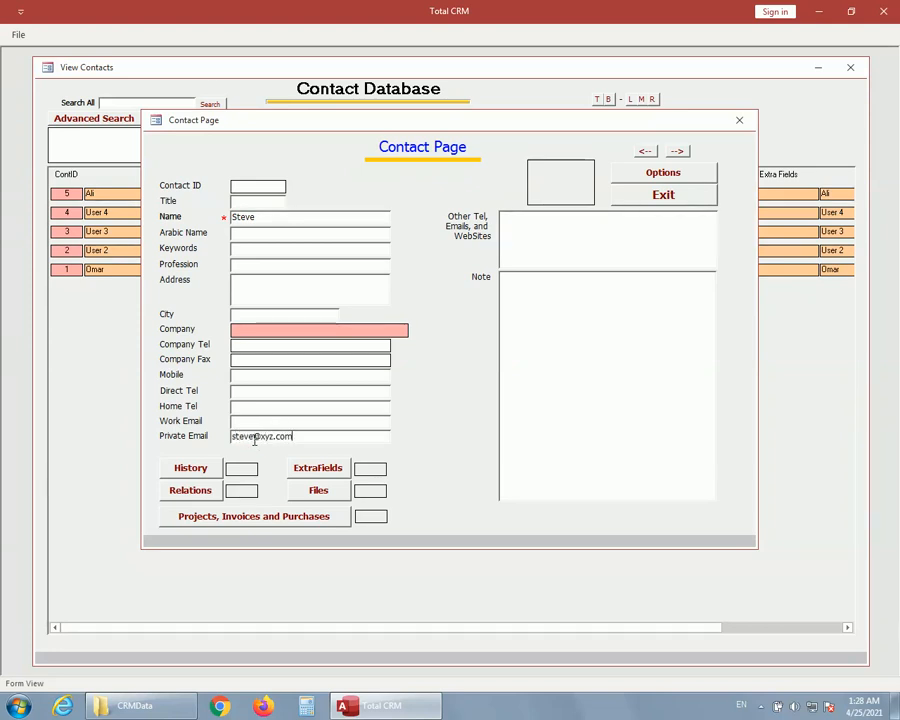
{"action": "left_click", "coordinate": [314, 332]}
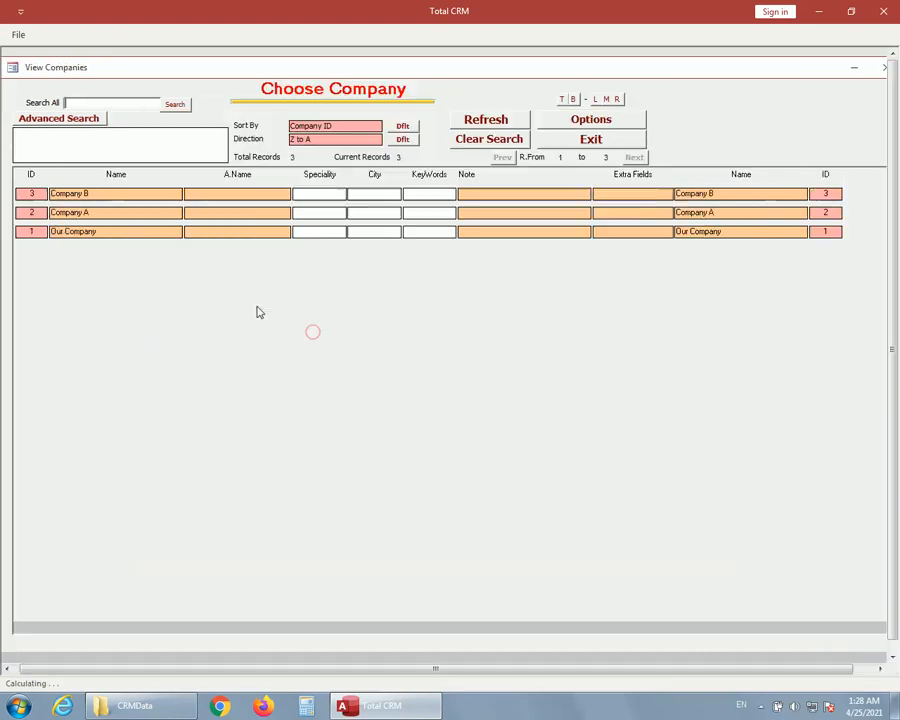
{"action": "left_click", "coordinate": [27, 212]}
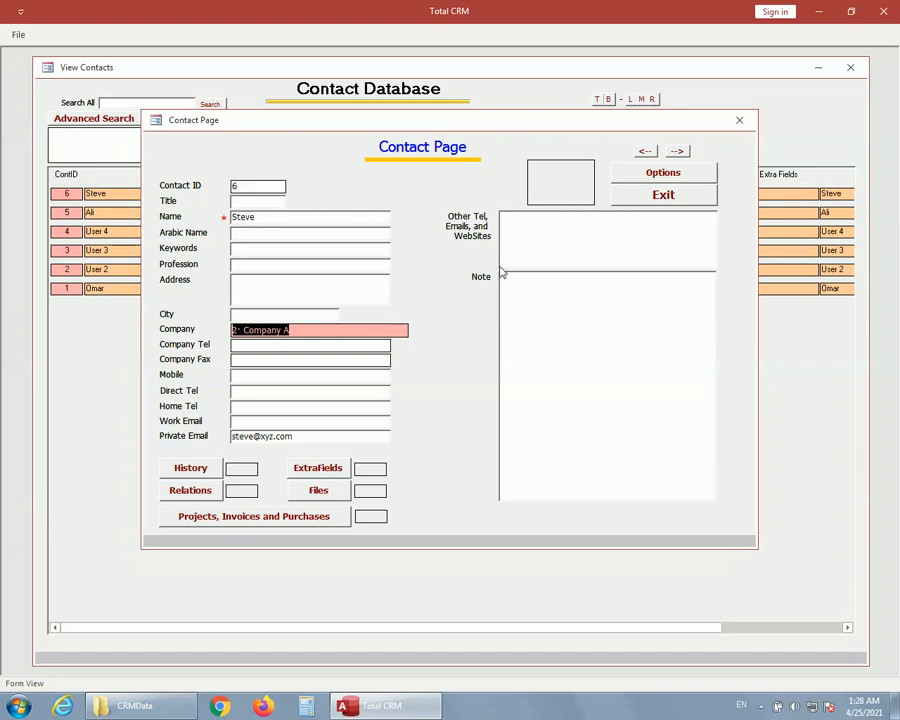
Move the contact's options window clear of the company details and view the contact's colleagues.
{"action": "left_click", "coordinate": [663, 176]}
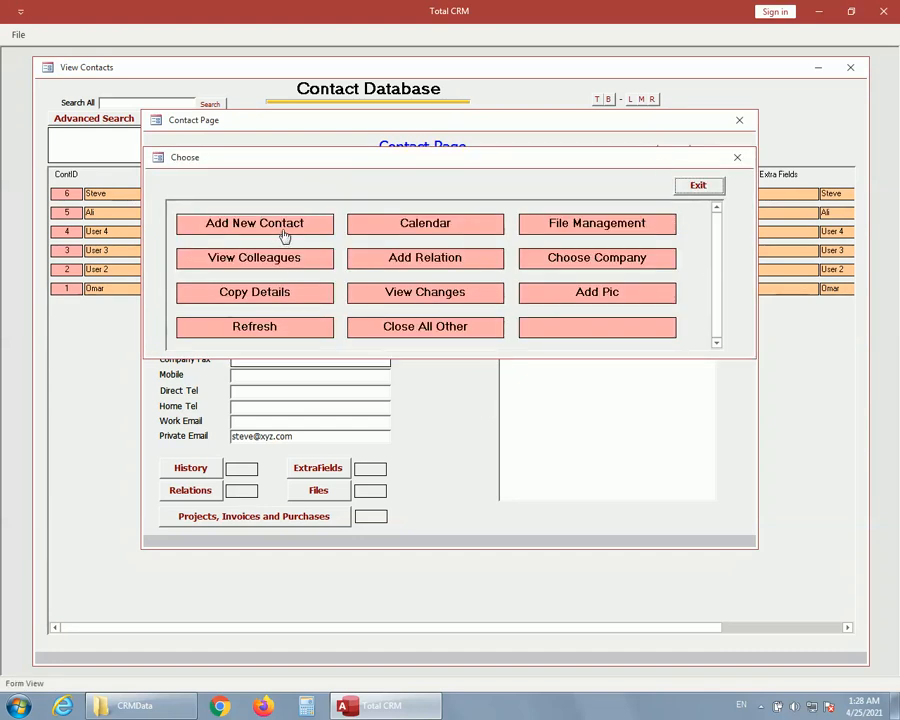
{"action": "left_click_drag", "start_coordinate": [458, 158], "coordinate": [458, 275]}
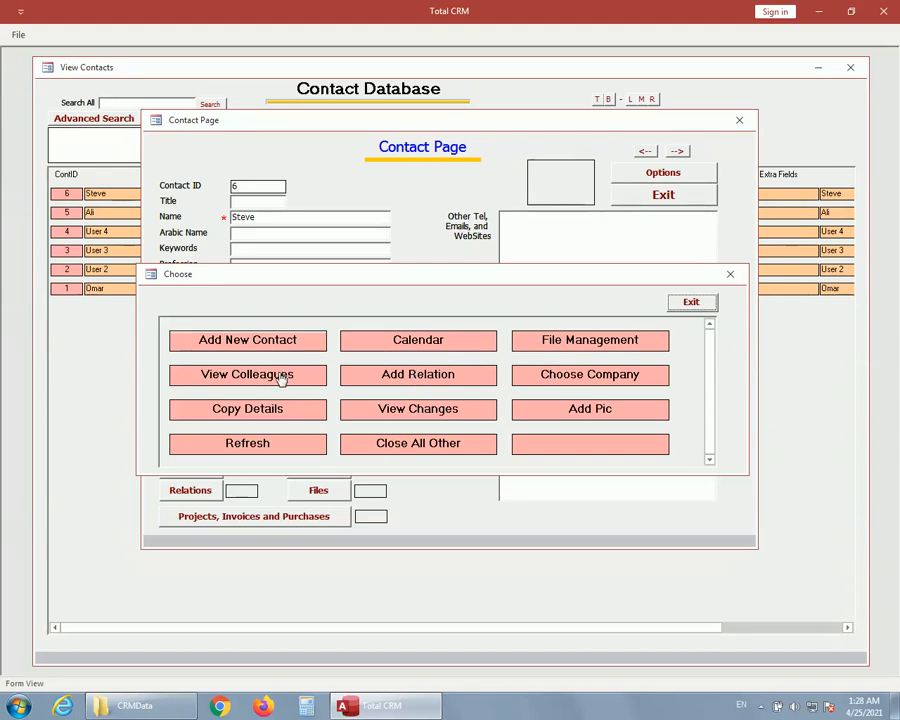
{"action": "left_click_drag", "start_coordinate": [398, 278], "coordinate": [380, 464]}
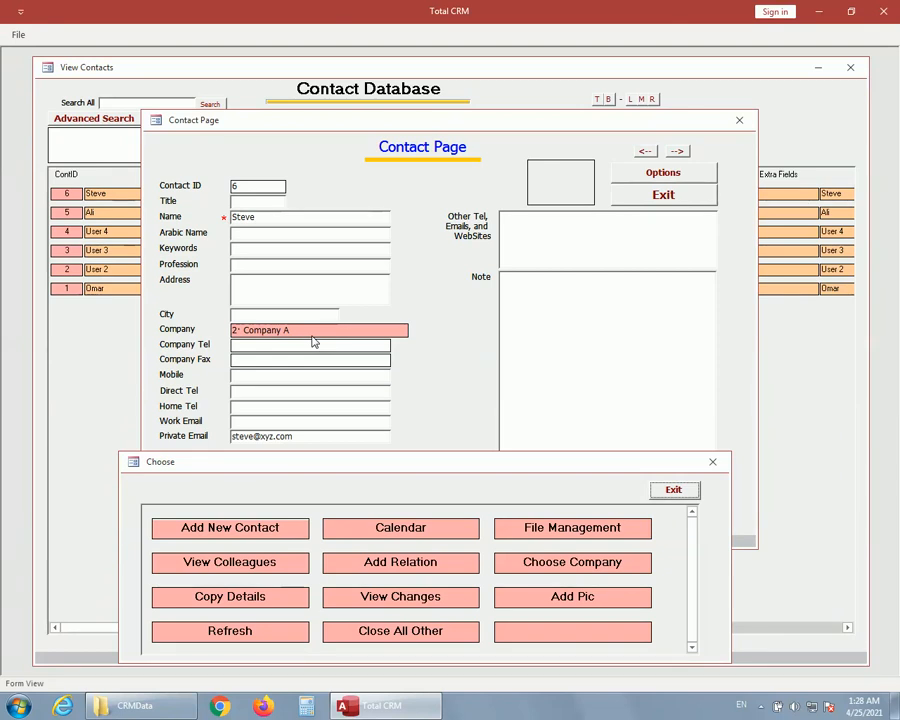
{"action": "left_click_drag", "start_coordinate": [361, 464], "coordinate": [387, 299]}
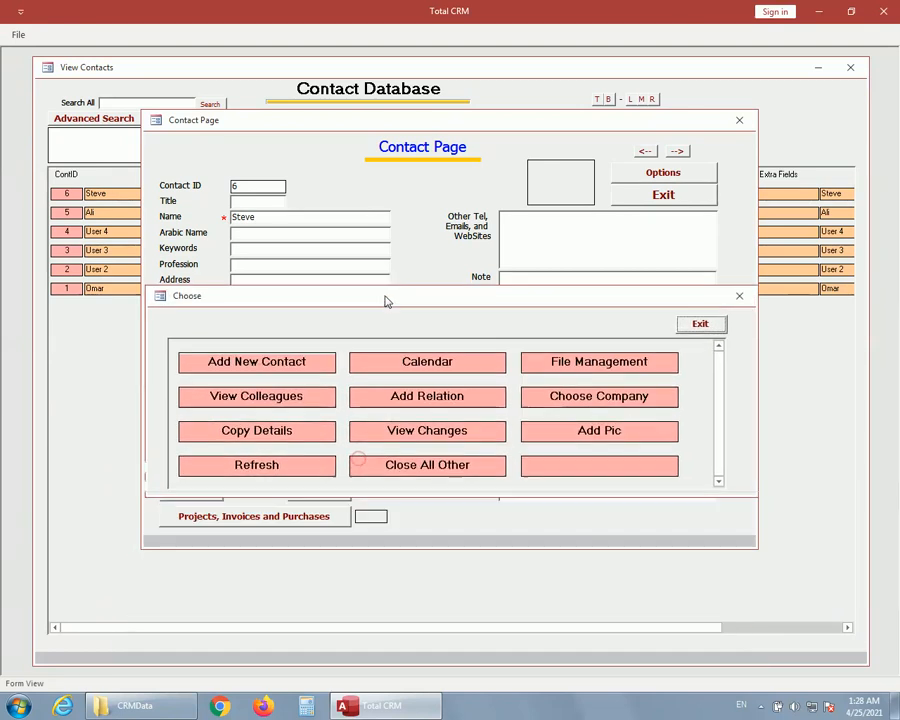
{"action": "left_click", "coordinate": [268, 395]}
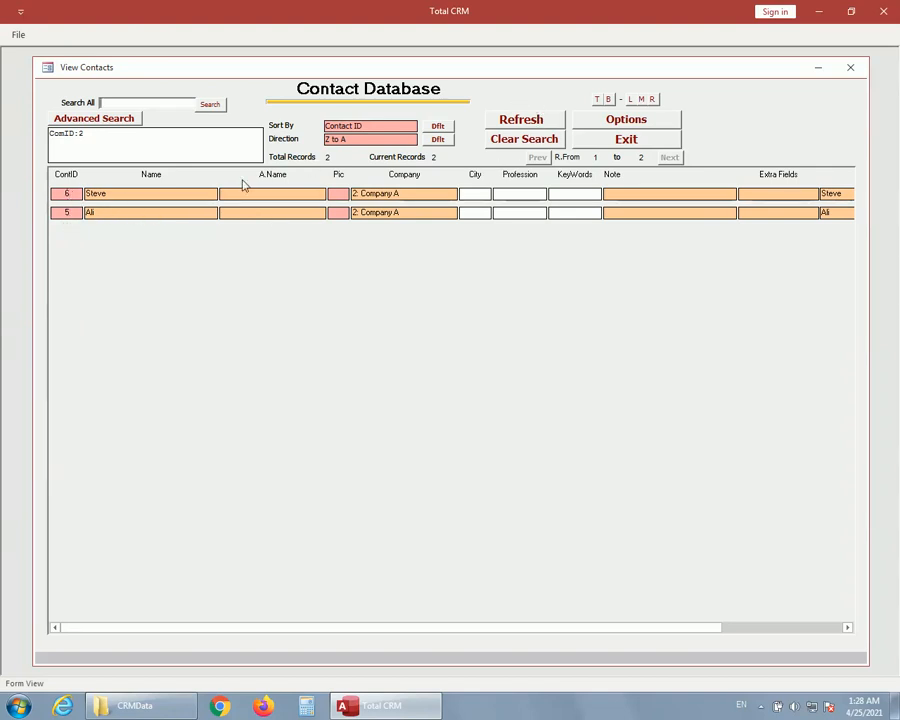
Open contact 6 from the colleagues list, view its linked company's page, and return to the contact page.
{"action": "left_click", "coordinate": [67, 194]}
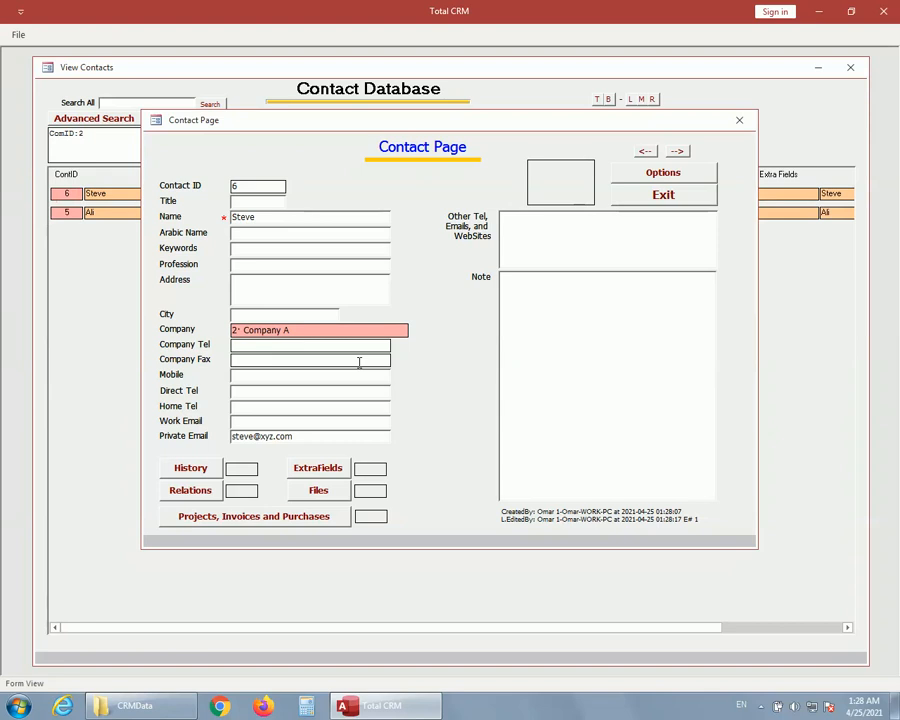
{"action": "left_click", "coordinate": [697, 170]}
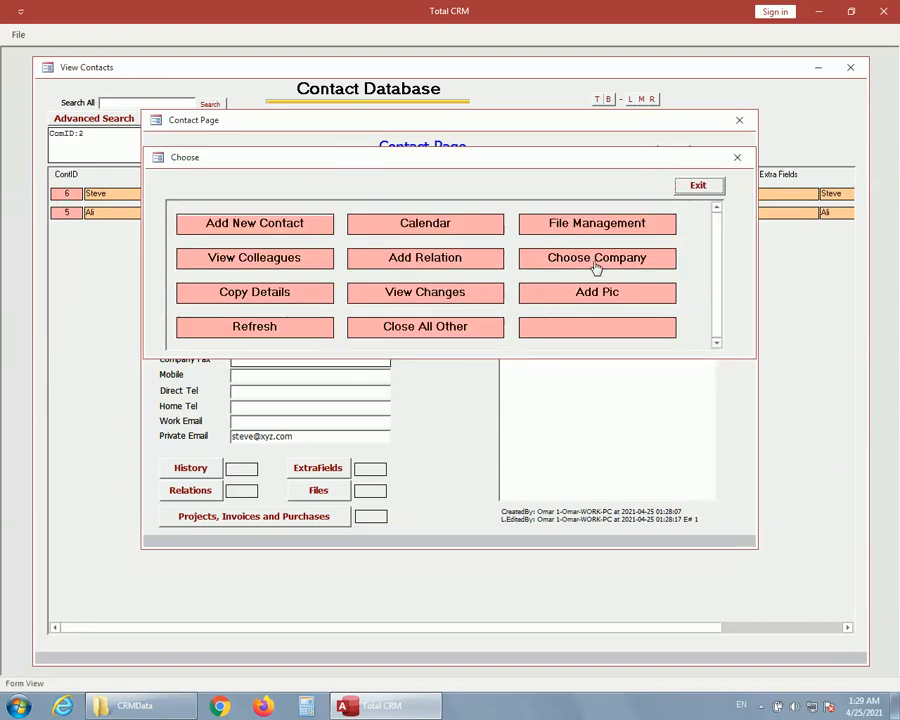
{"action": "left_click", "coordinate": [700, 186]}
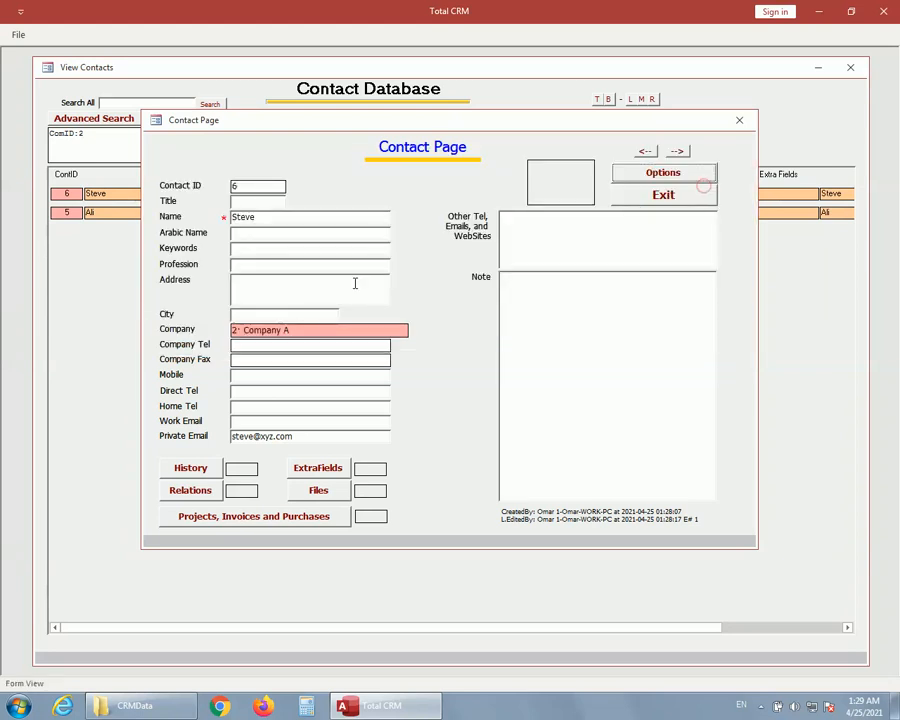
{"action": "double_click", "coordinate": [316, 338]}
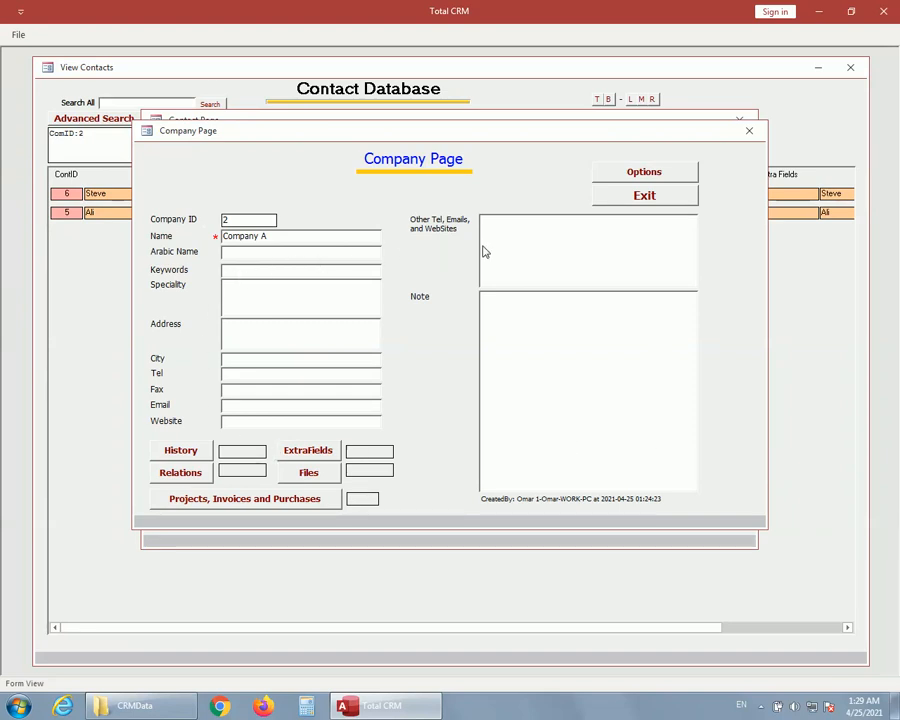
{"action": "left_click", "coordinate": [663, 198]}
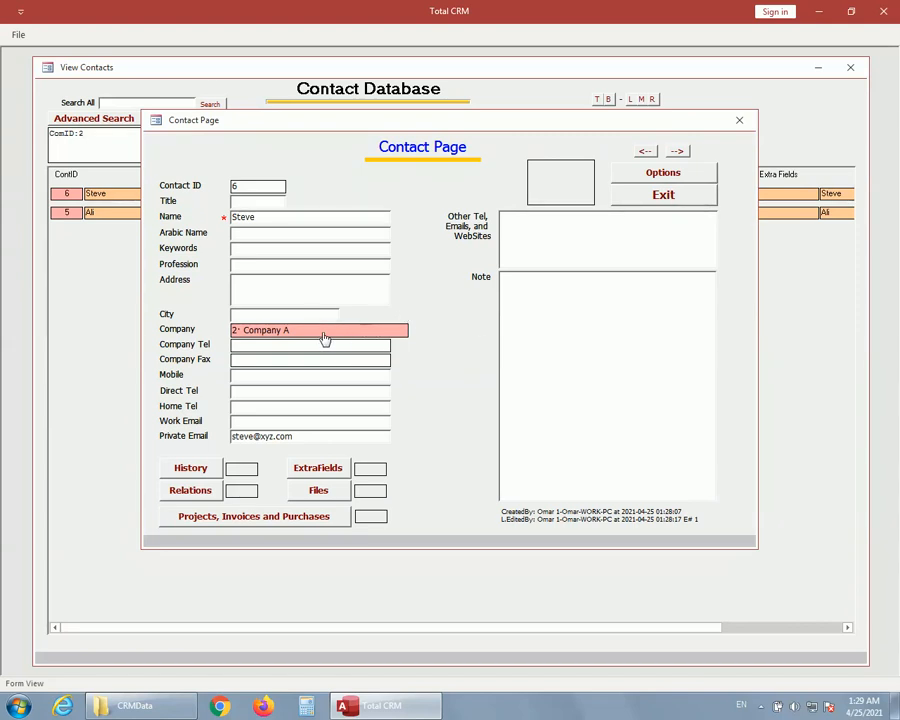
Clear the company assigned to contact 6 and choose Company B instead.
{"action": "left_click", "coordinate": [668, 176]}
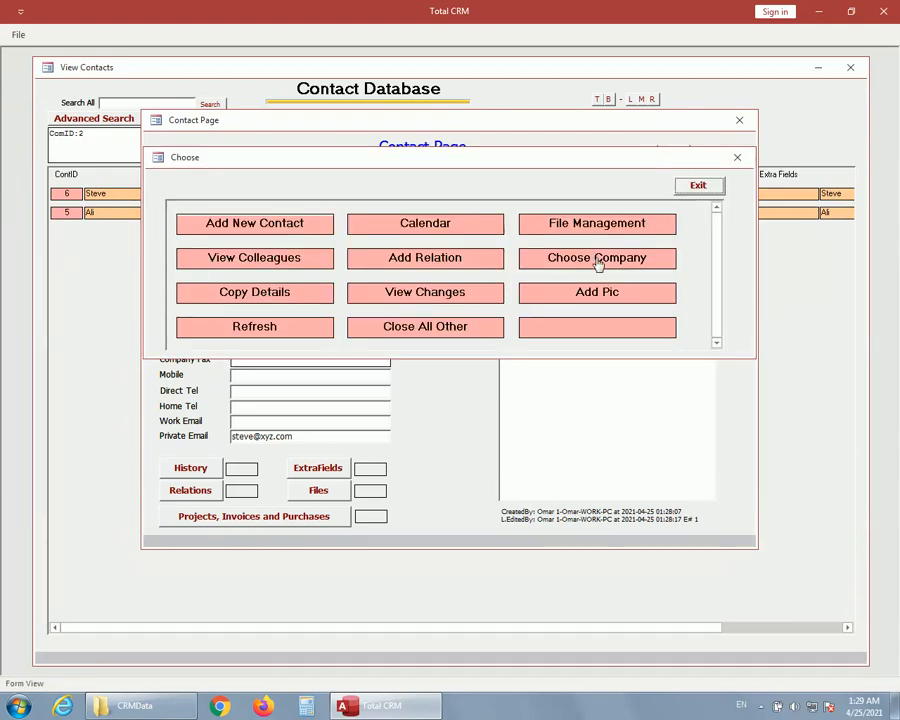
{"action": "left_click", "coordinate": [597, 258]}
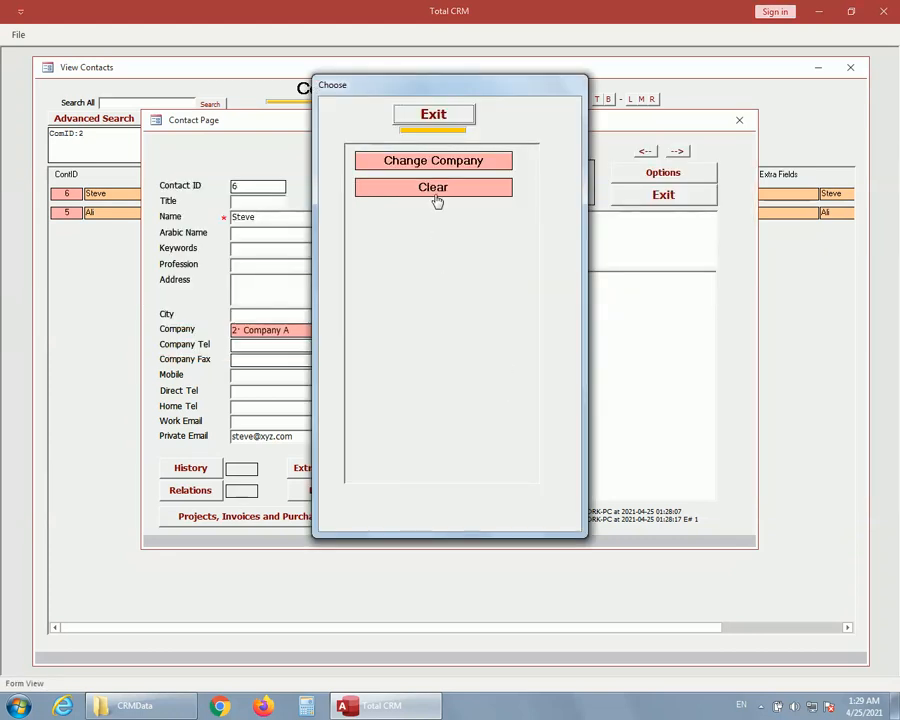
{"action": "left_click", "coordinate": [436, 192]}
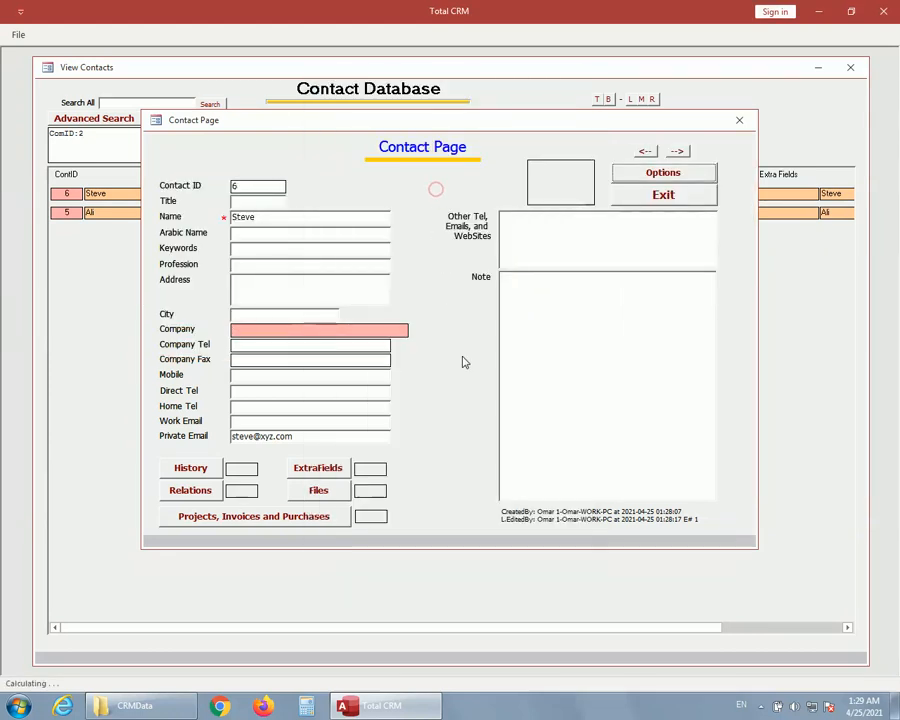
{"action": "left_click", "coordinate": [688, 180]}
{"action": "left_click", "coordinate": [608, 261]}
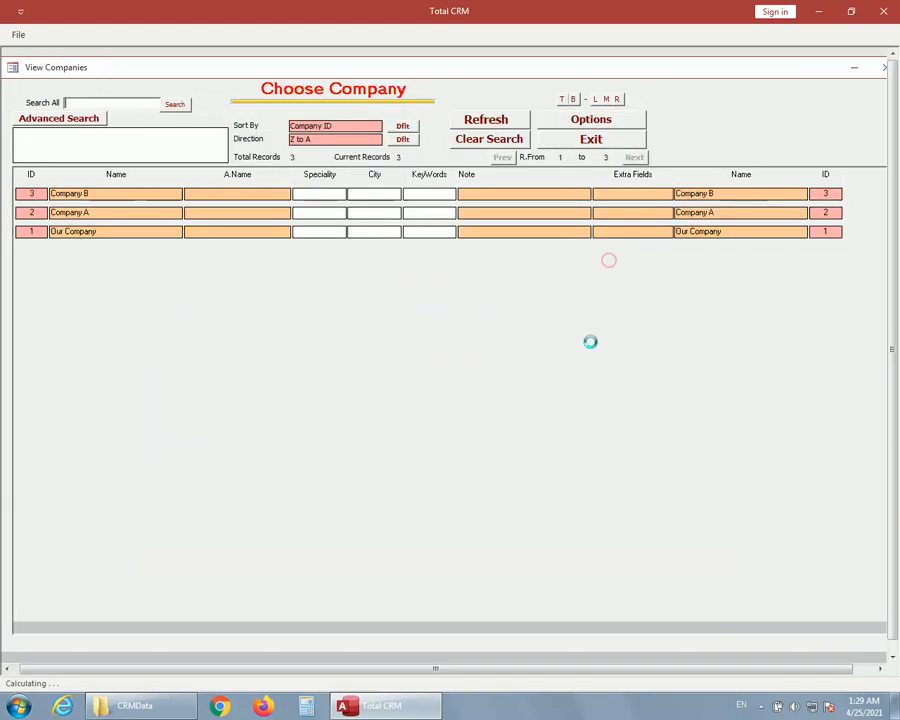
{"action": "left_click", "coordinate": [30, 193]}
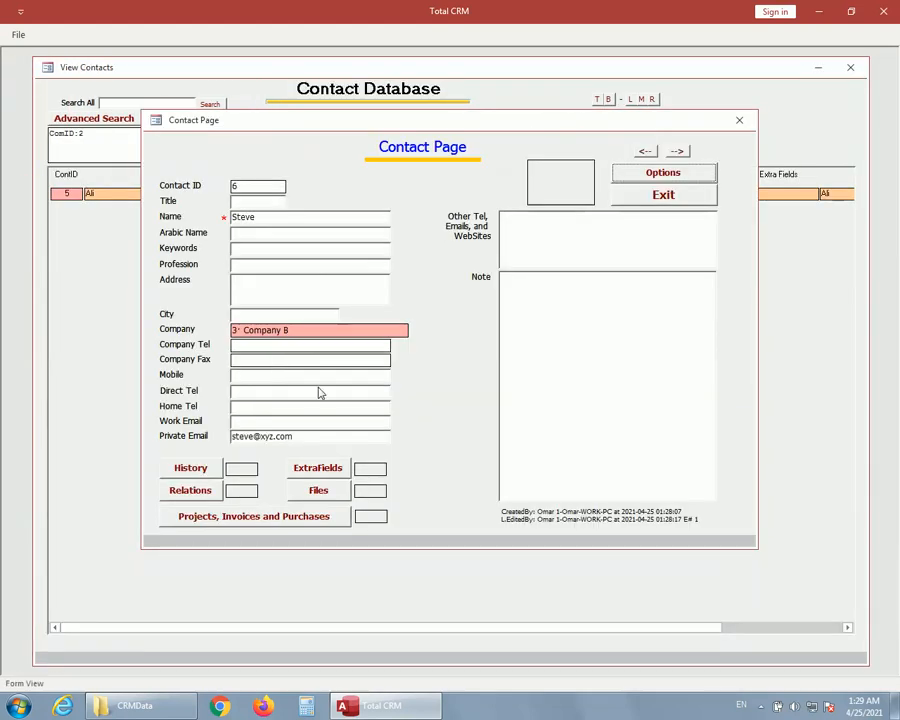
View the change log of contact 6, read the details of change 14, and return to the contact page.
{"action": "left_click", "coordinate": [659, 174]}
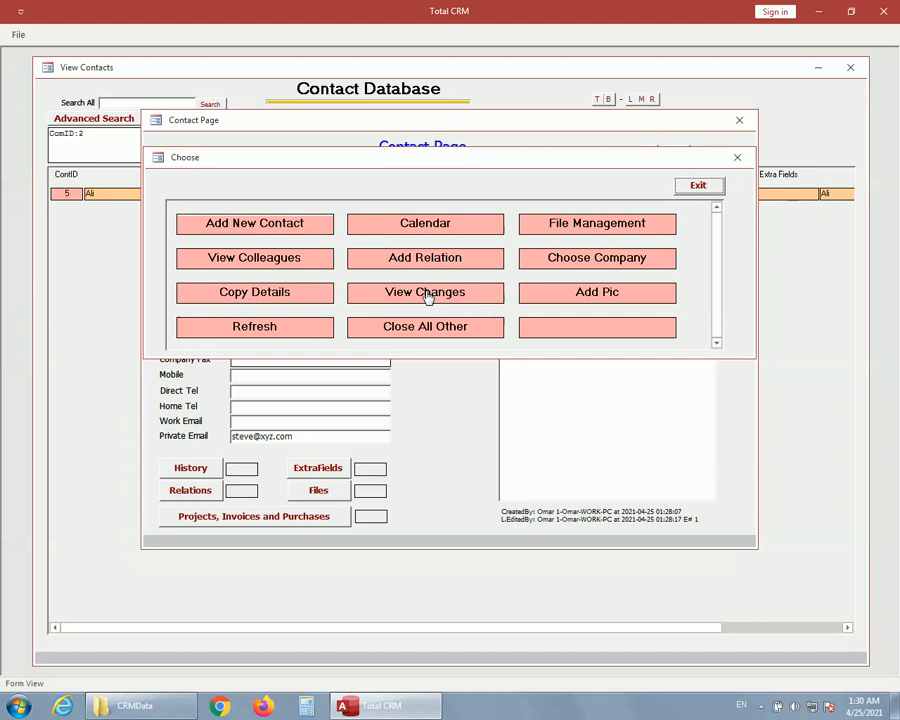
{"action": "left_click", "coordinate": [428, 296]}
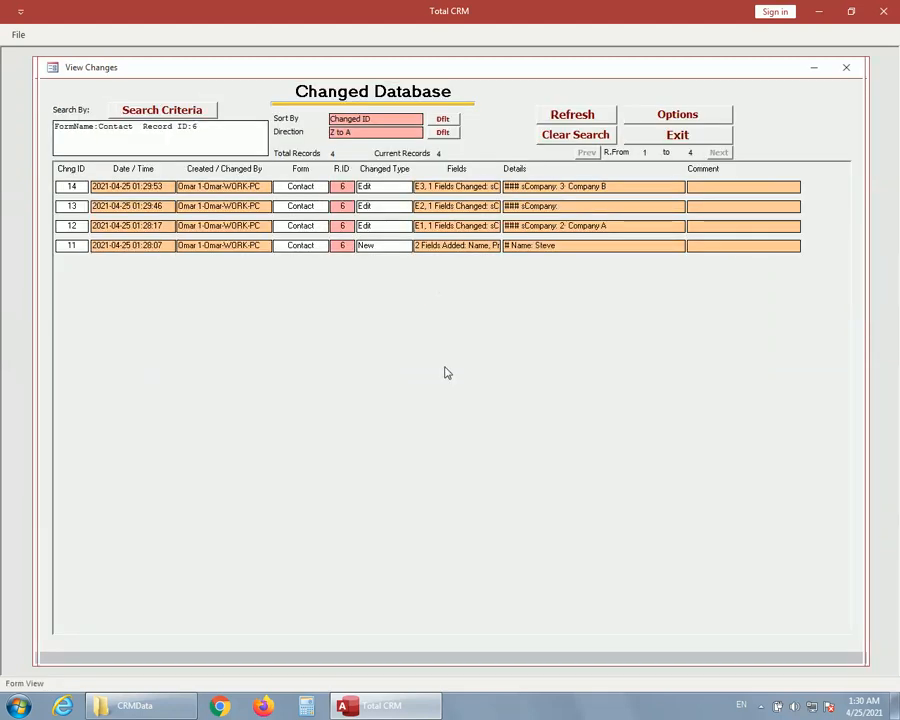
{"action": "double_click", "coordinate": [334, 153]}
{"action": "double_click", "coordinate": [569, 187]}
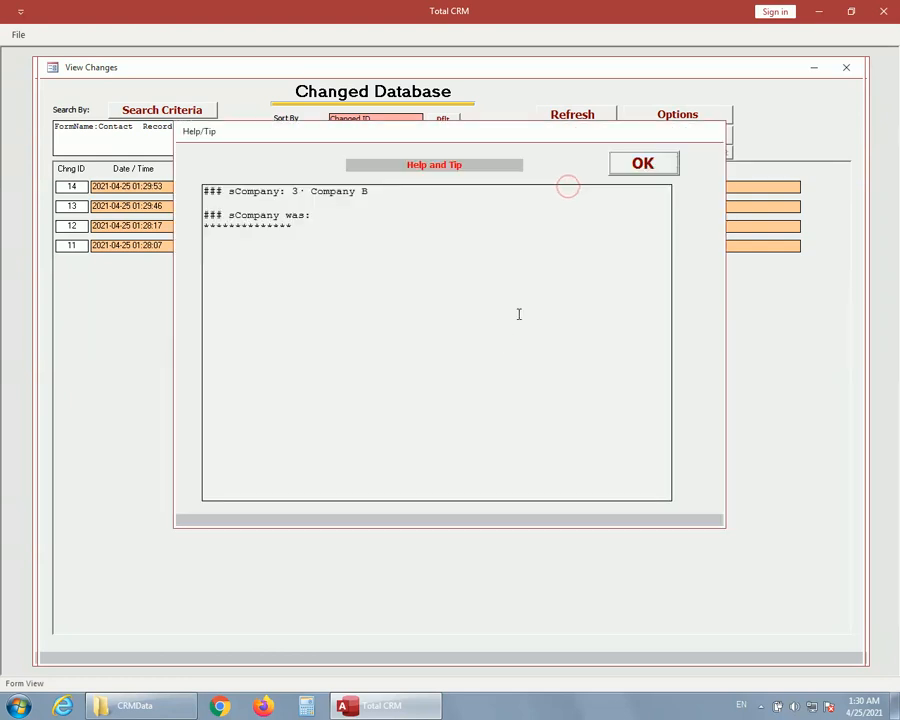
{"action": "left_click", "coordinate": [642, 170]}
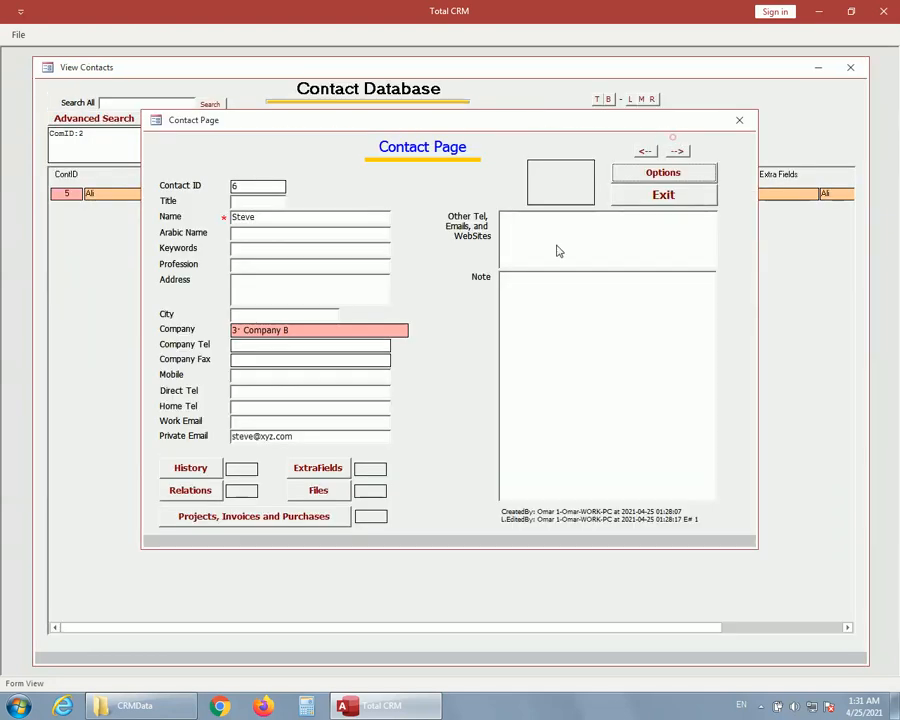
{"action": "left_click", "coordinate": [674, 136]}
Add the 733-617 JPEG image from the desktop's Pics folder as the picture of contact 6.
{"action": "left_click", "coordinate": [663, 174]}
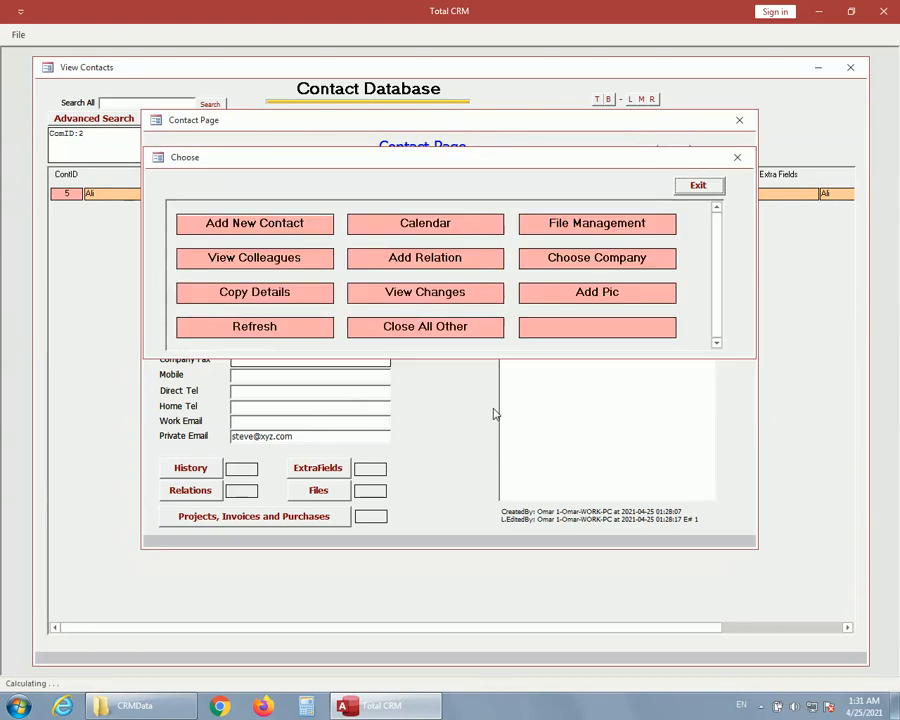
{"action": "left_click", "coordinate": [595, 300]}
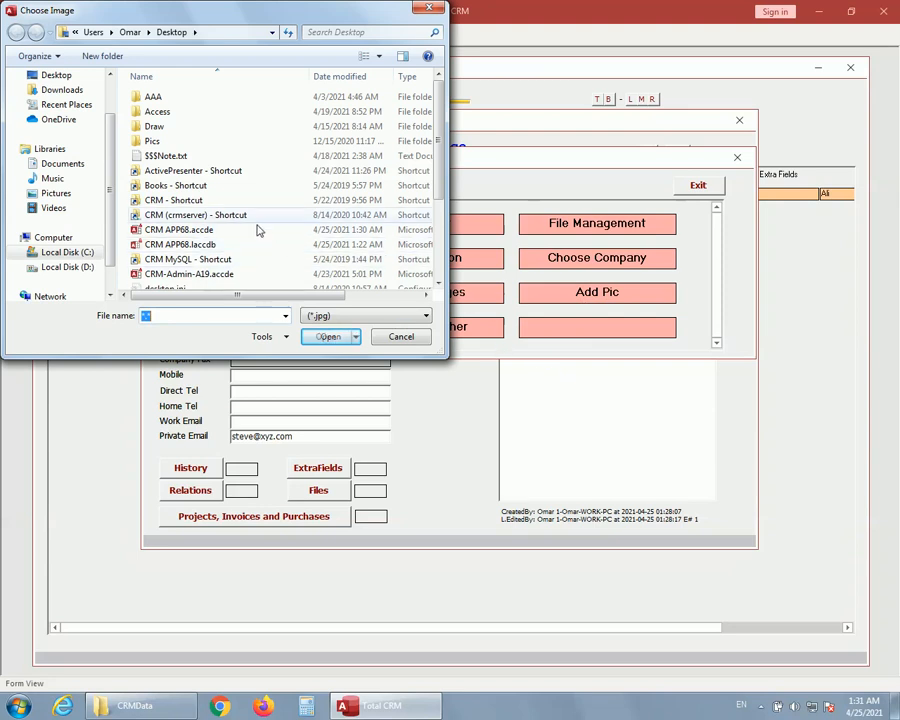
{"action": "double_click", "coordinate": [160, 142]}
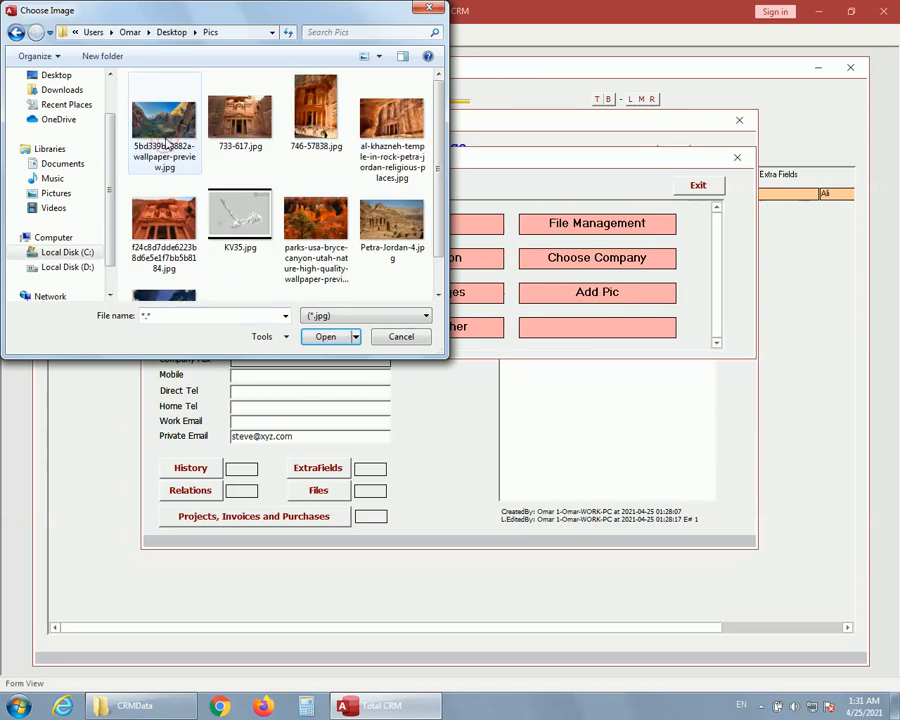
{"action": "double_click", "coordinate": [230, 124]}
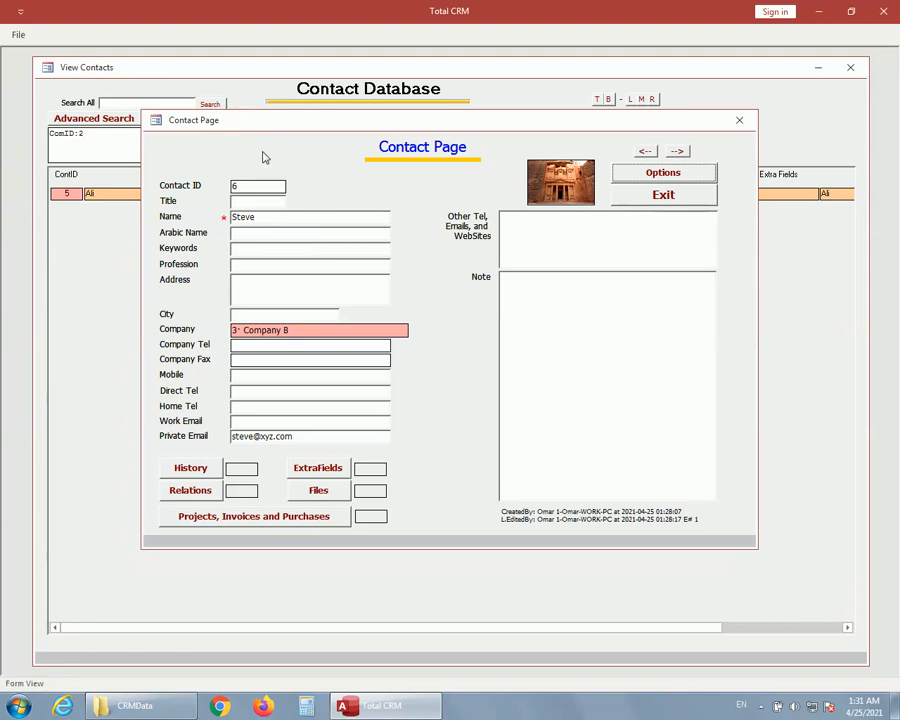
Close the open pages, reopen contact 6 from the contacts list, and view its picture enlarged.
{"action": "left_click", "coordinate": [667, 199]}
{"action": "left_click", "coordinate": [627, 142]}
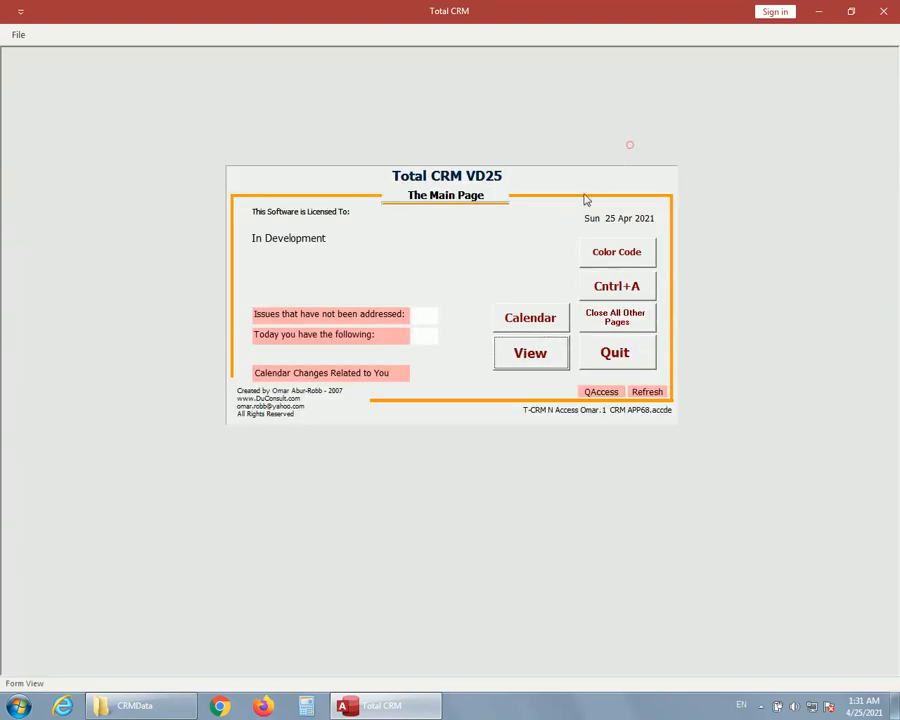
{"action": "left_click", "coordinate": [528, 352]}
{"action": "left_click", "coordinate": [610, 228]}
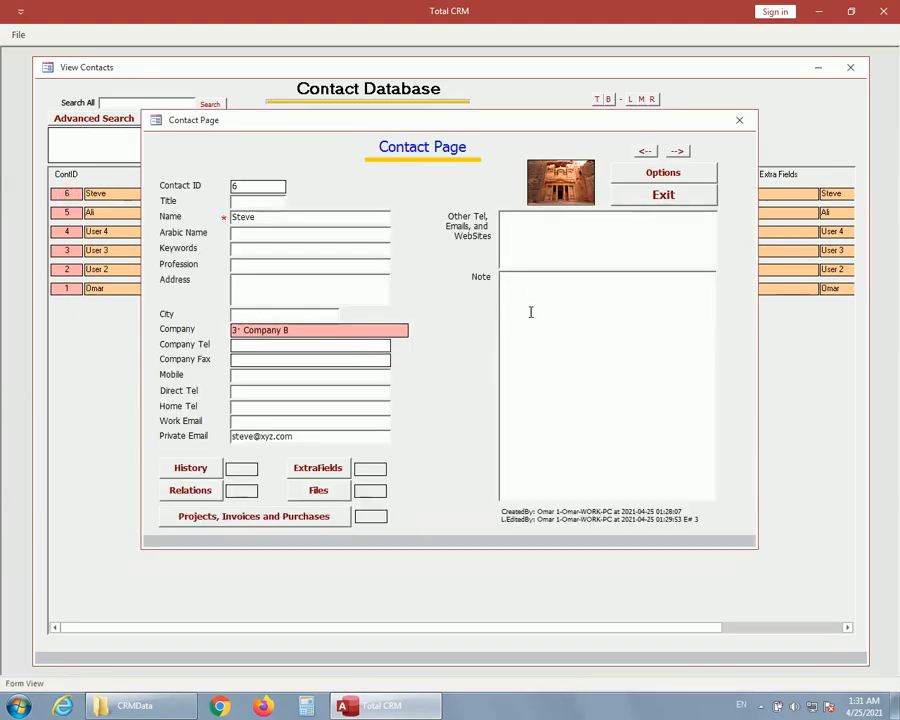
{"action": "left_click", "coordinate": [566, 231]}
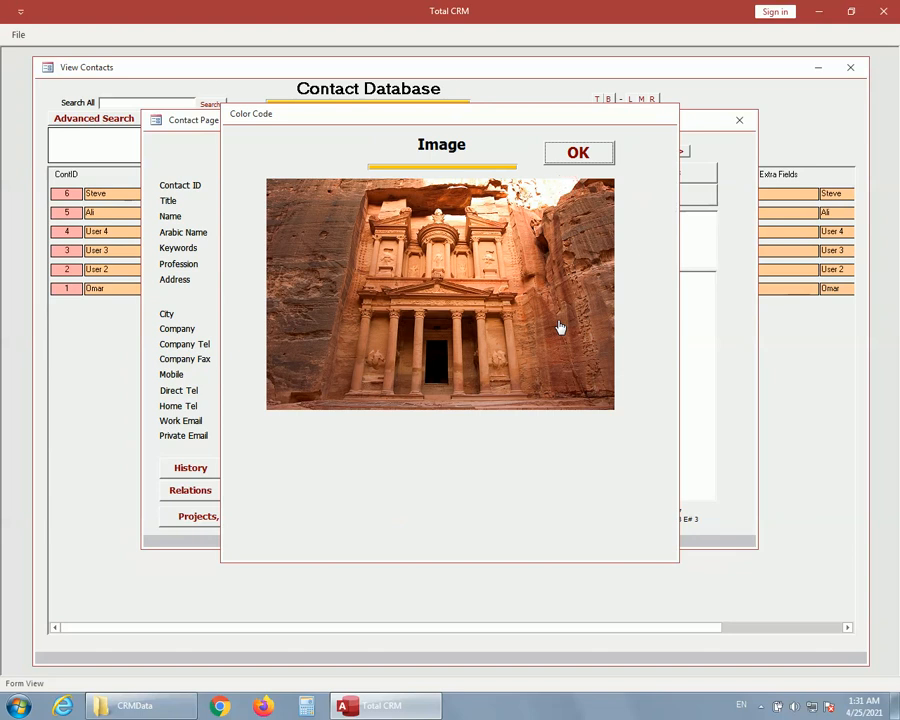
{"action": "left_click", "coordinate": [580, 158]}
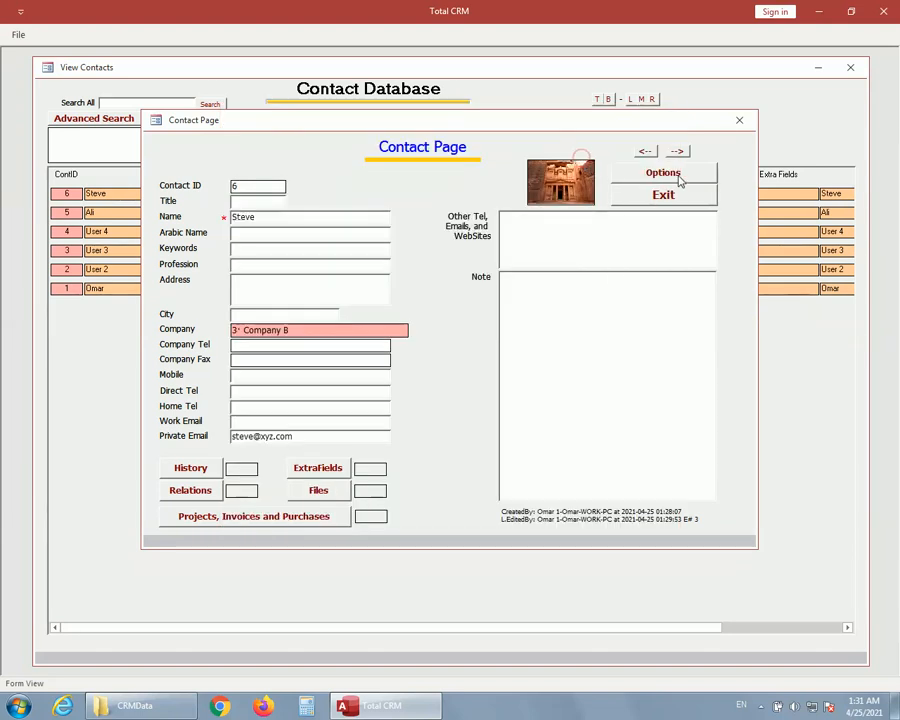
Clear the picture of contact 6 and refresh the contact page.
{"action": "left_click", "coordinate": [678, 178]}
{"action": "left_click", "coordinate": [587, 295]}
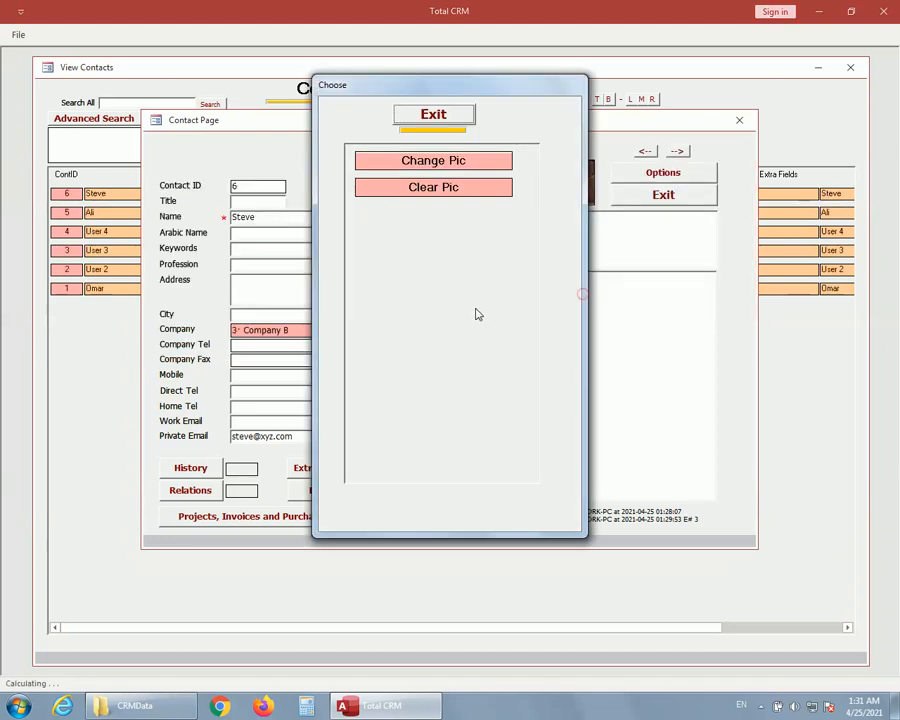
{"action": "left_click", "coordinate": [428, 189]}
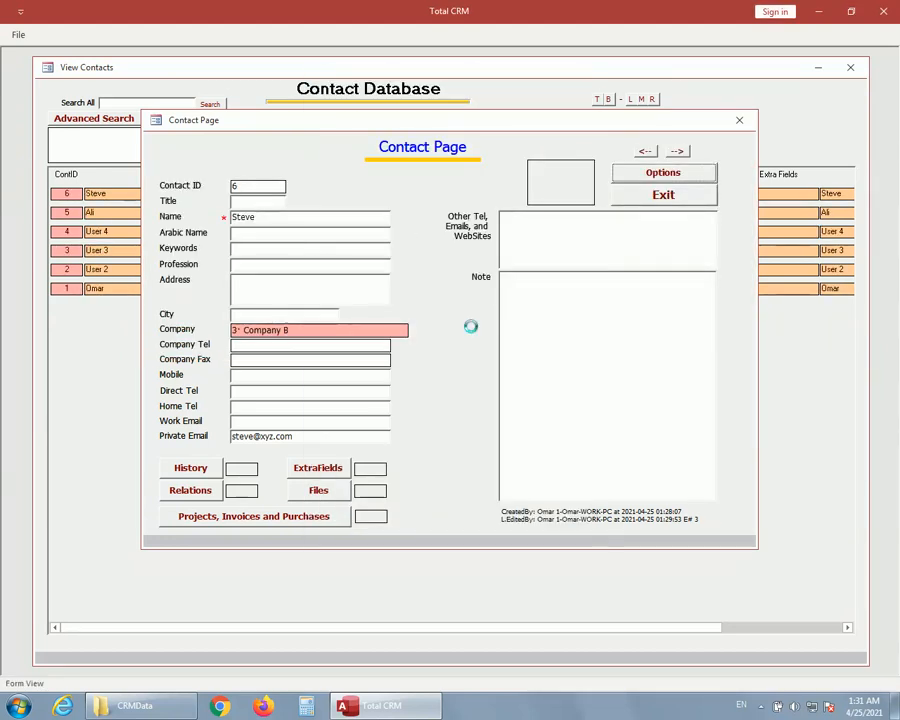
{"action": "left_click", "coordinate": [681, 176]}
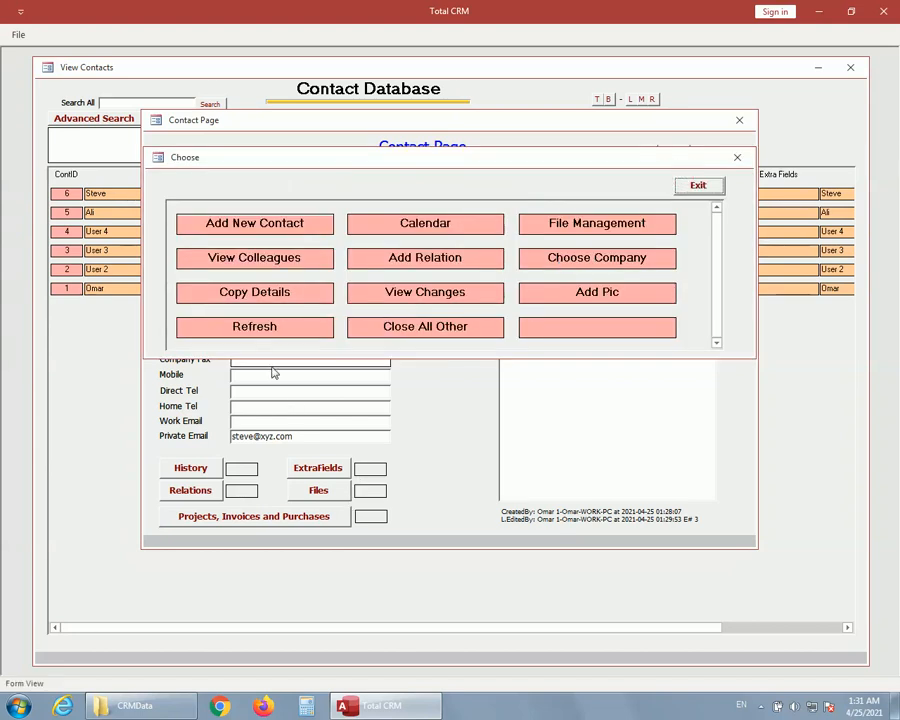
{"action": "left_click", "coordinate": [272, 330]}
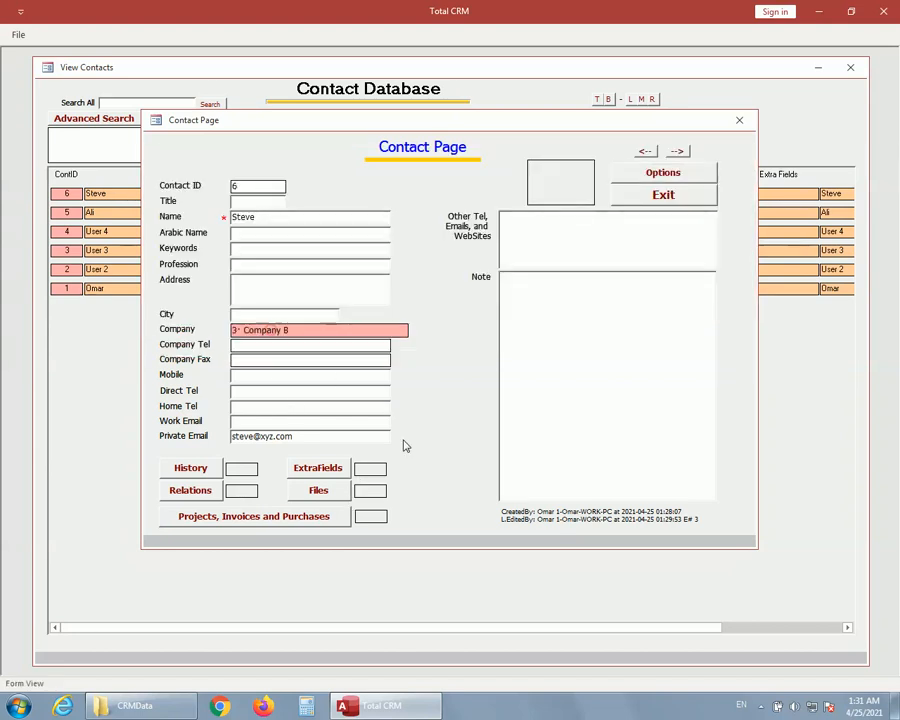
Close all other windows from the page of contact 6 and move the contact page aside.
{"action": "left_click", "coordinate": [664, 176]}
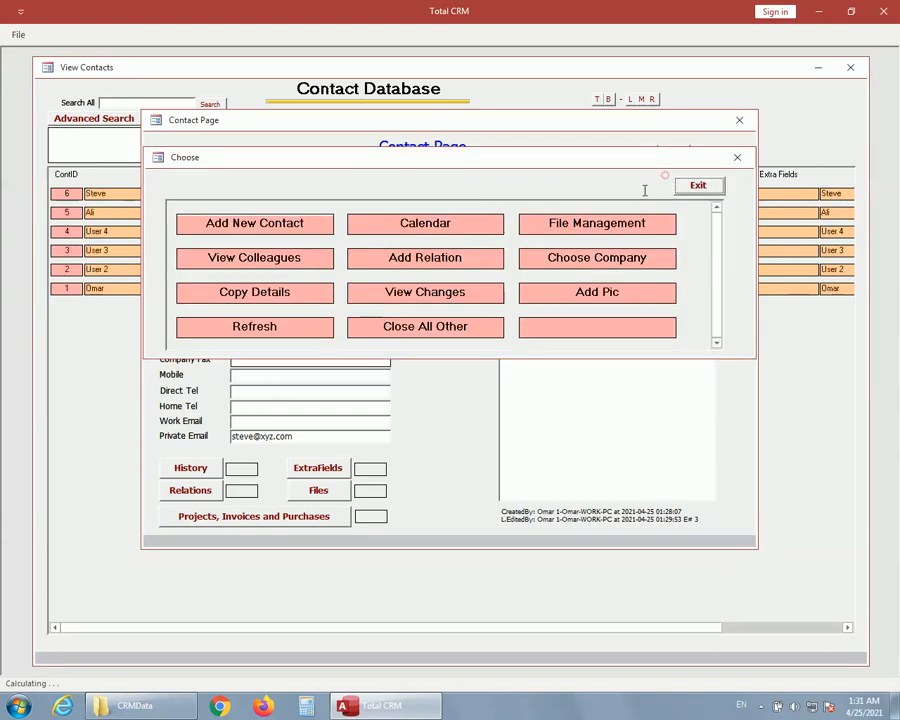
{"action": "left_click", "coordinate": [434, 336]}
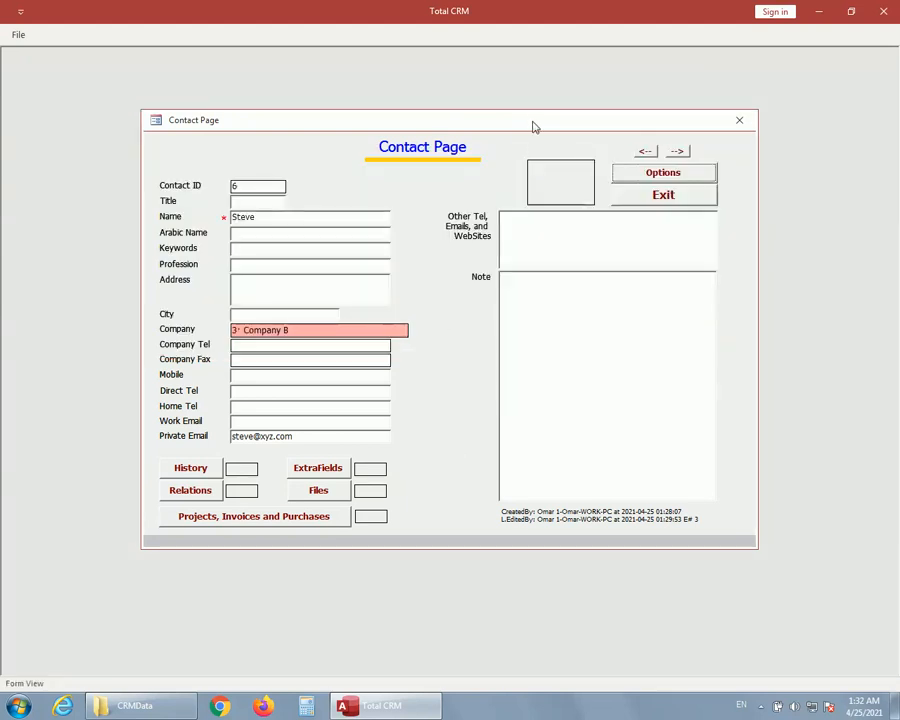
{"action": "left_click_drag", "start_coordinate": [533, 127], "coordinate": [508, 153]}
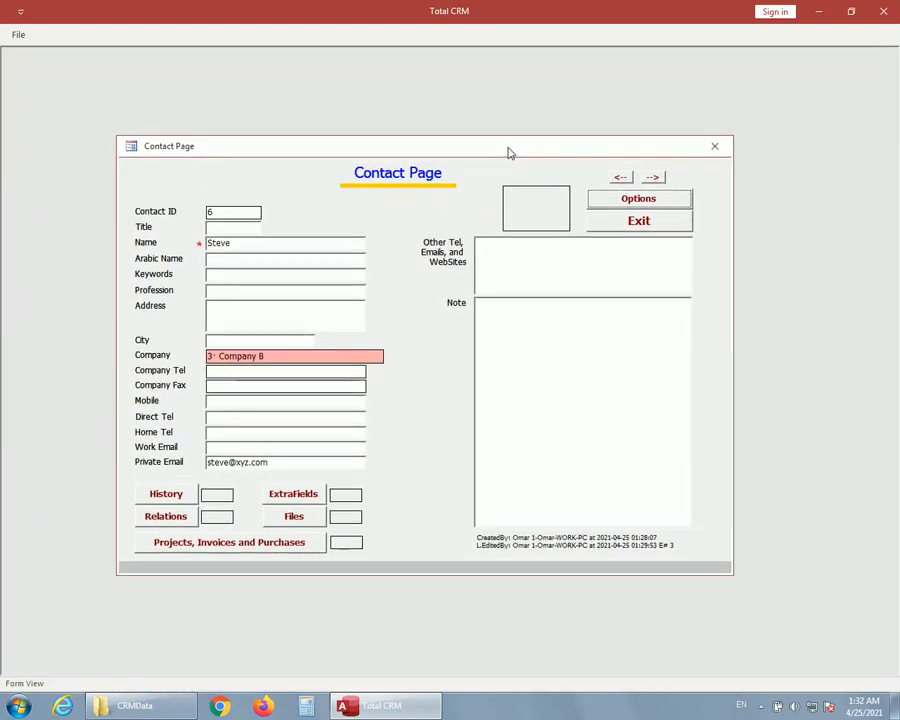
{"action": "left_click", "coordinate": [637, 200]}
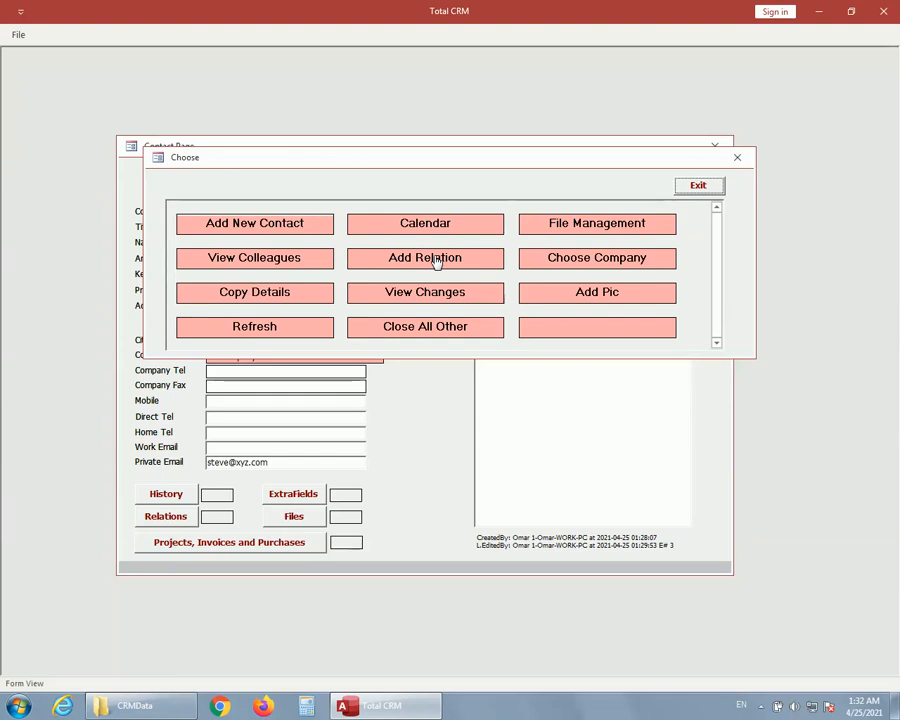
{"action": "left_click", "coordinate": [698, 187]}
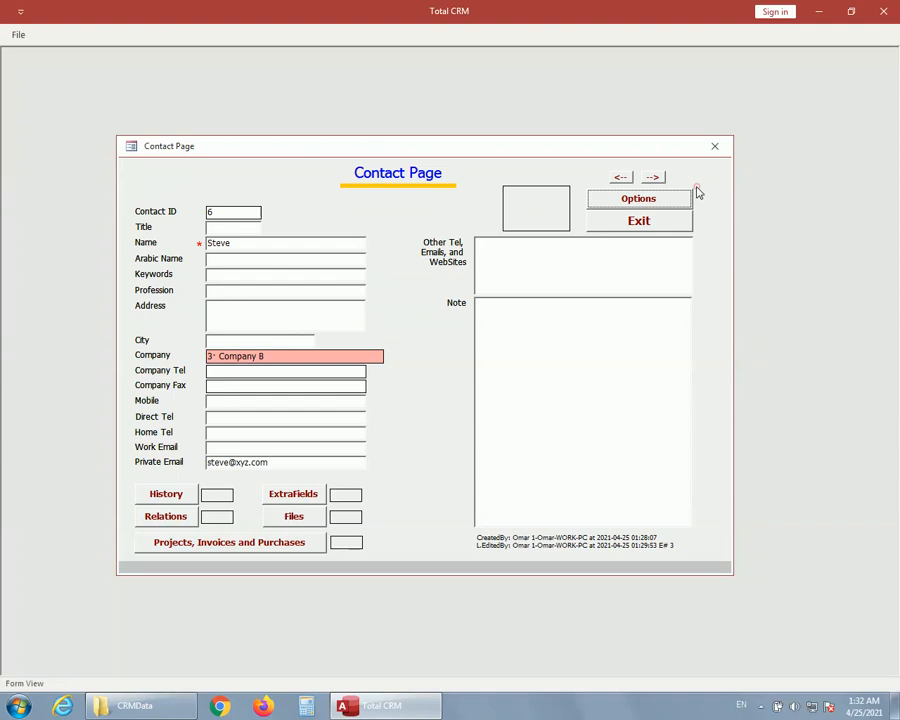
Close the contact page, open the contacts list, export it to Excel, and return to Total CRM.
{"action": "left_click", "coordinate": [627, 224]}
{"action": "left_click", "coordinate": [527, 340]}
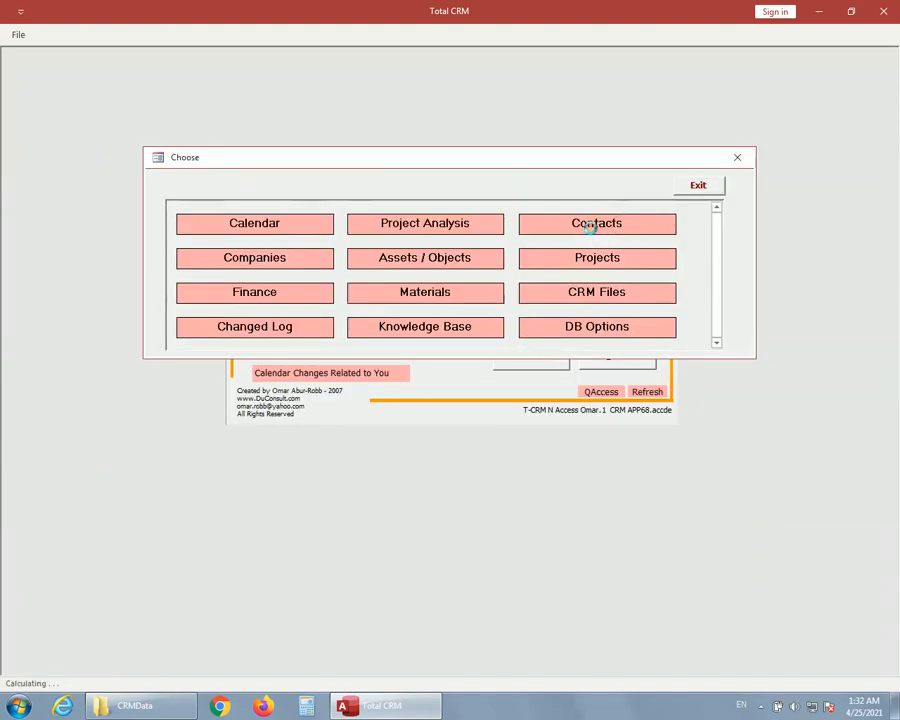
{"action": "left_click", "coordinate": [594, 224]}
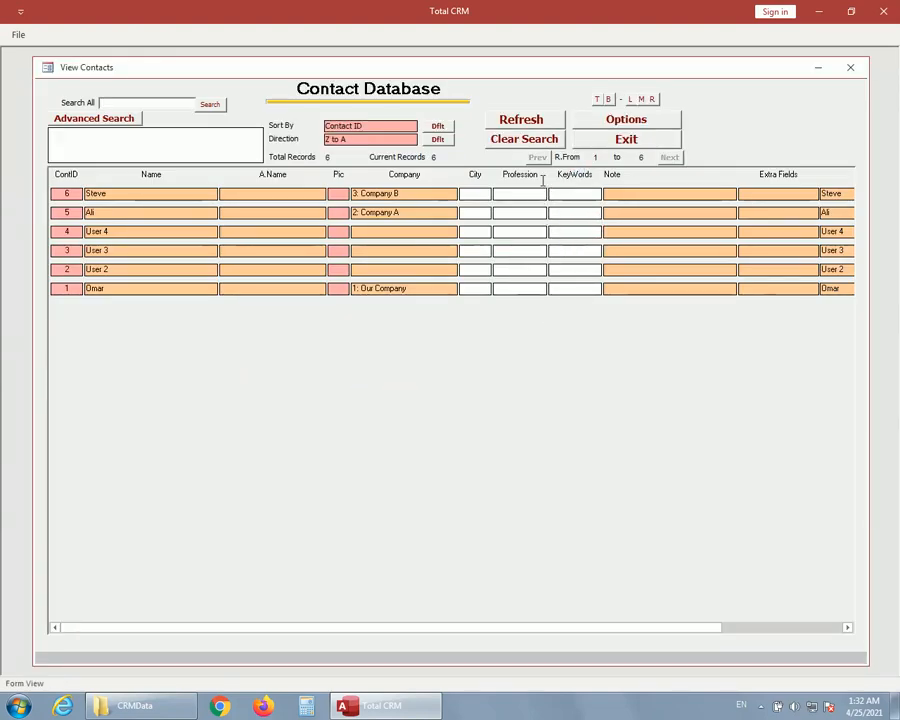
{"action": "left_click", "coordinate": [630, 120]}
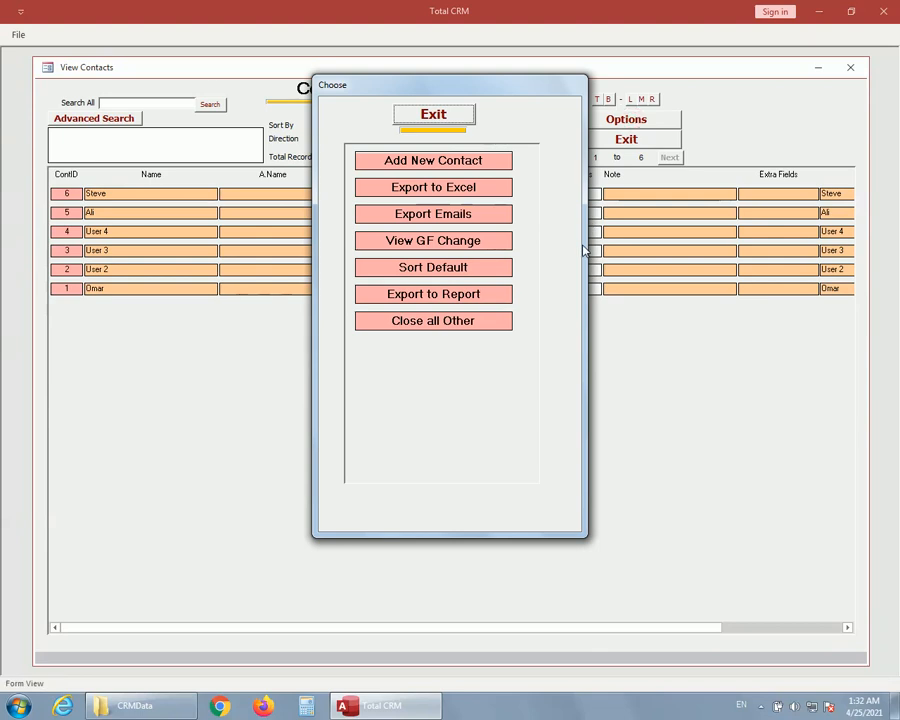
{"action": "left_click", "coordinate": [449, 189]}
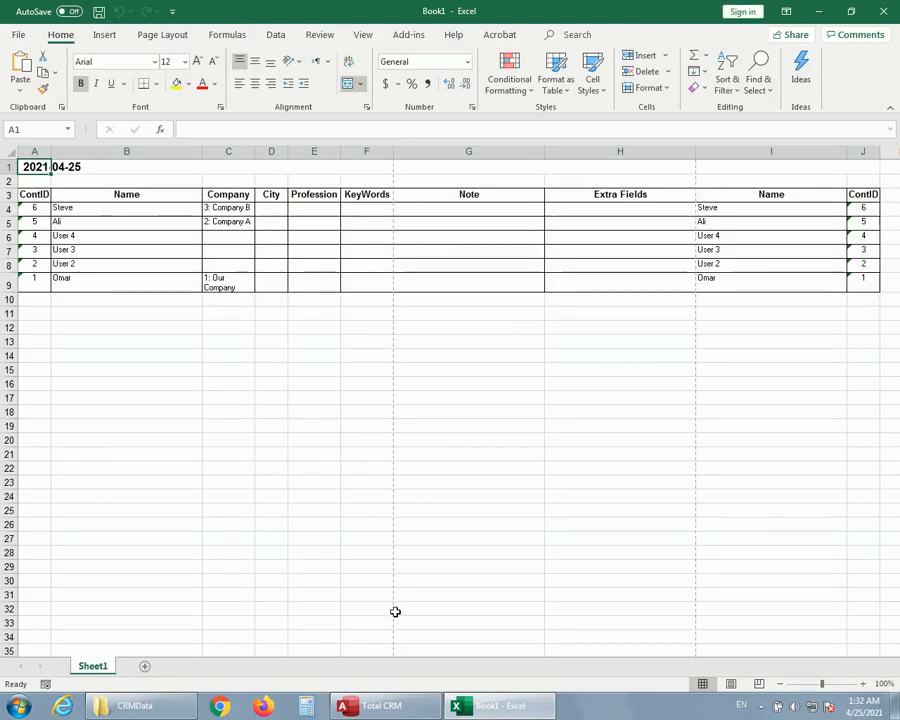
{"action": "left_click", "coordinate": [376, 706]}
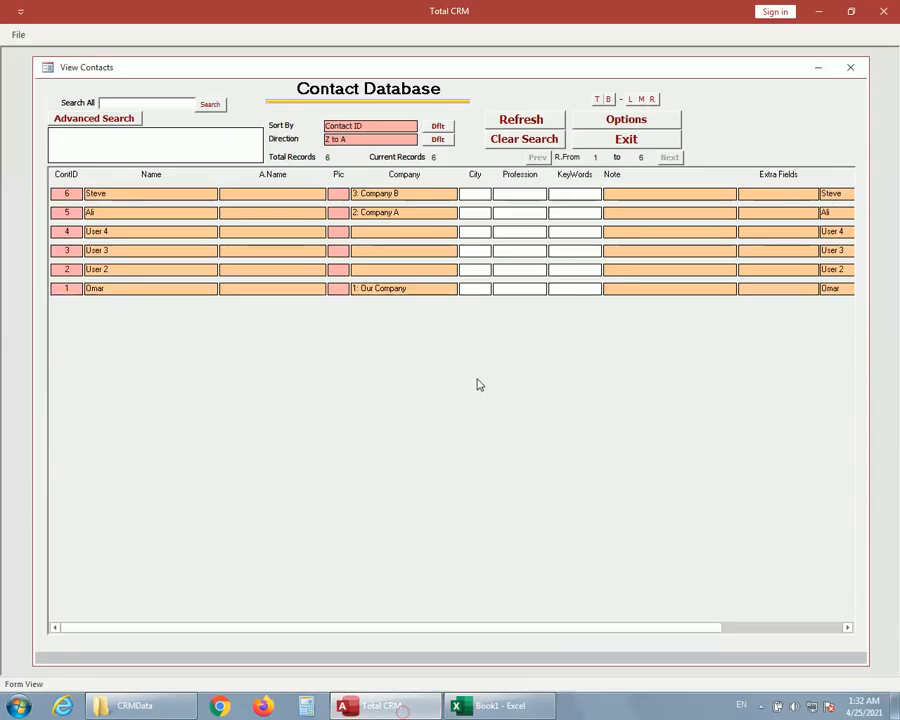
Export both work and private emails of the listed contacts and copy the resulting addresses.
{"action": "left_click", "coordinate": [614, 120]}
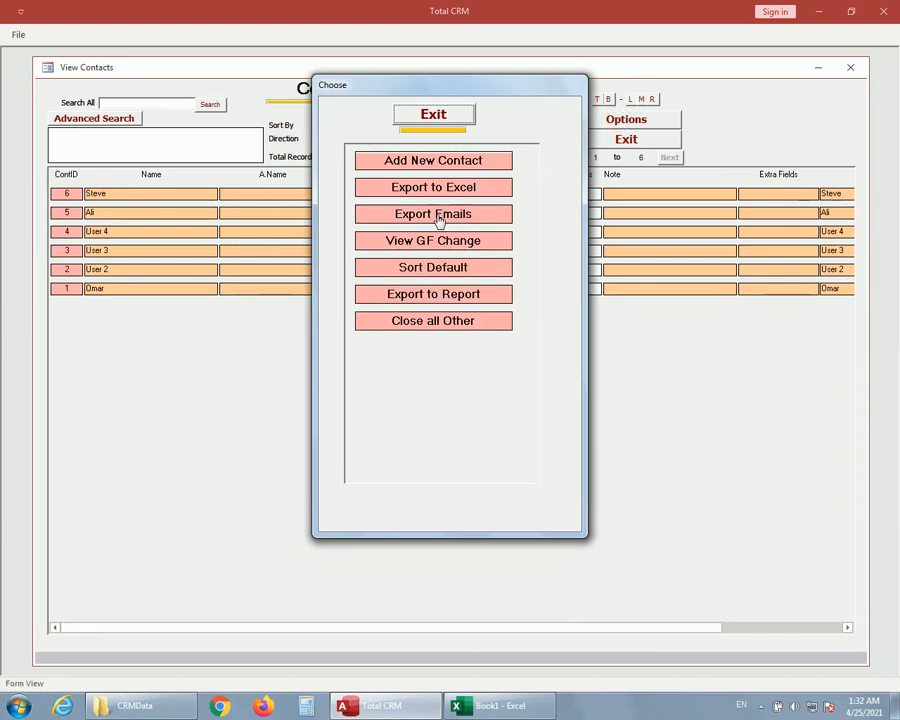
{"action": "left_click", "coordinate": [438, 218]}
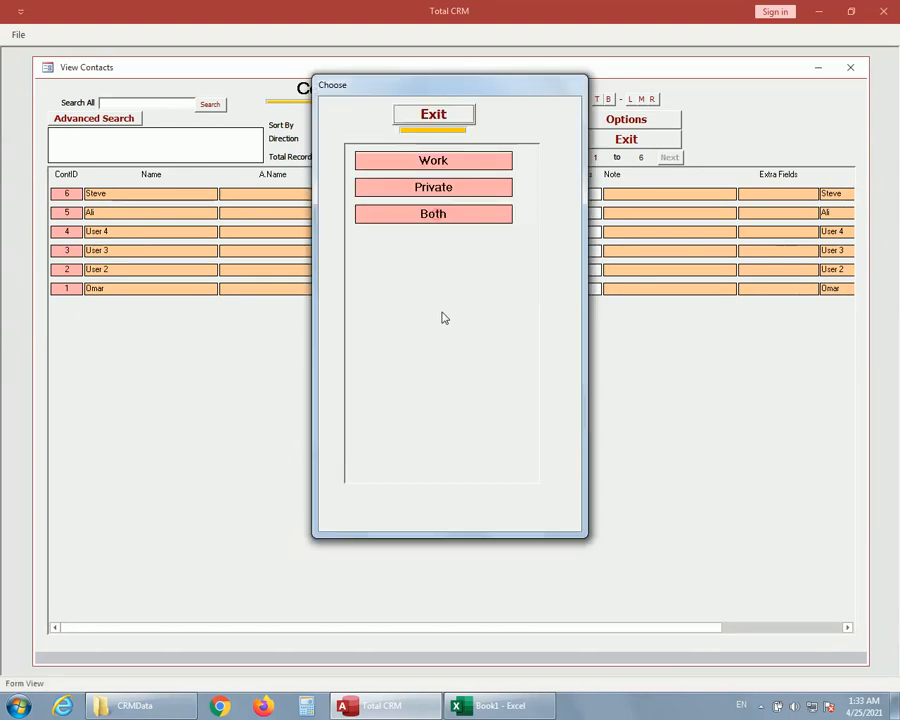
{"action": "left_click", "coordinate": [435, 217]}
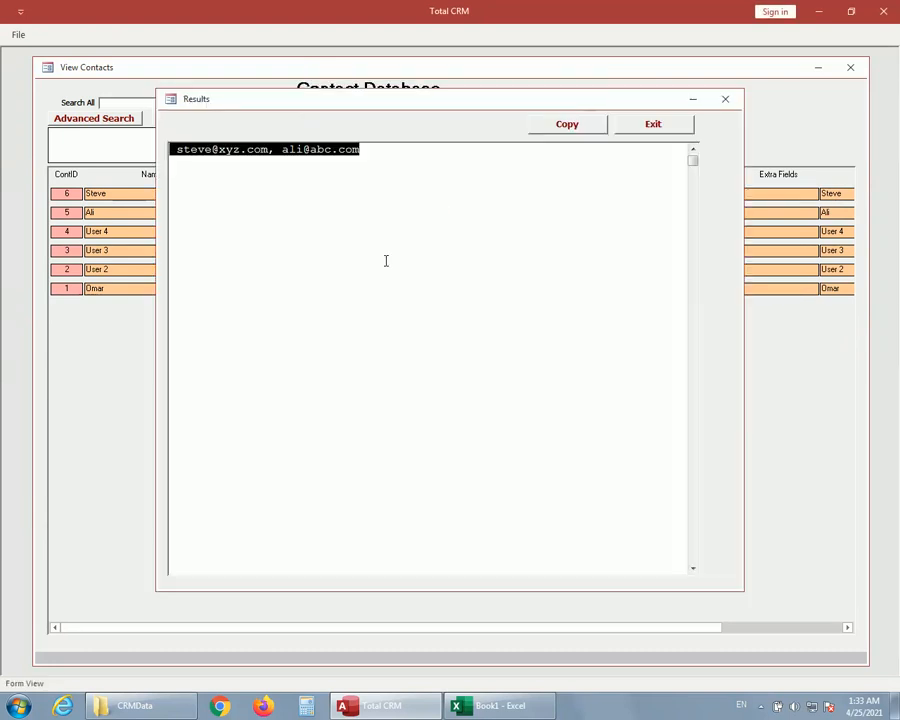
{"action": "left_click_drag", "start_coordinate": [394, 152], "coordinate": [175, 150]}
{"action": "right_click", "coordinate": [336, 149]}
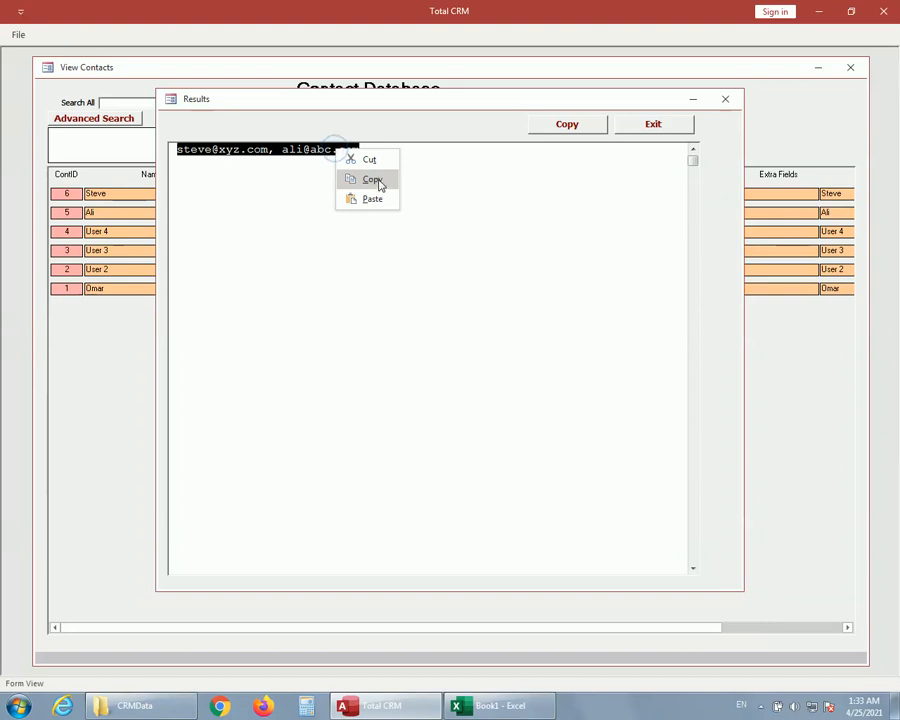
{"action": "left_click", "coordinate": [376, 180]}
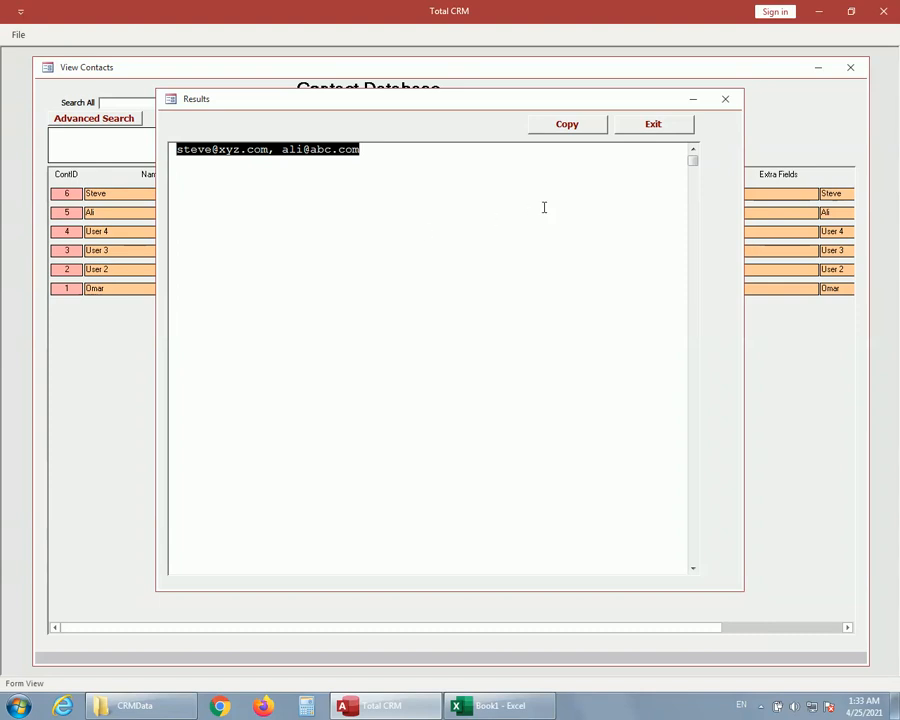
{"action": "left_click", "coordinate": [667, 128]}
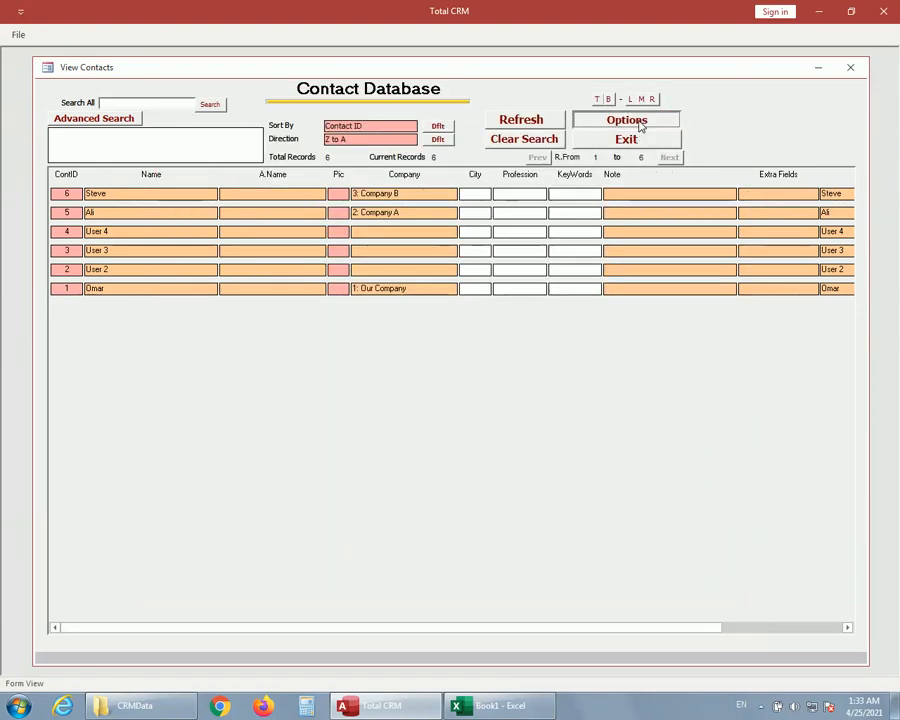
View the change log of all contact records and return to the contacts list.
{"action": "left_click", "coordinate": [638, 120]}
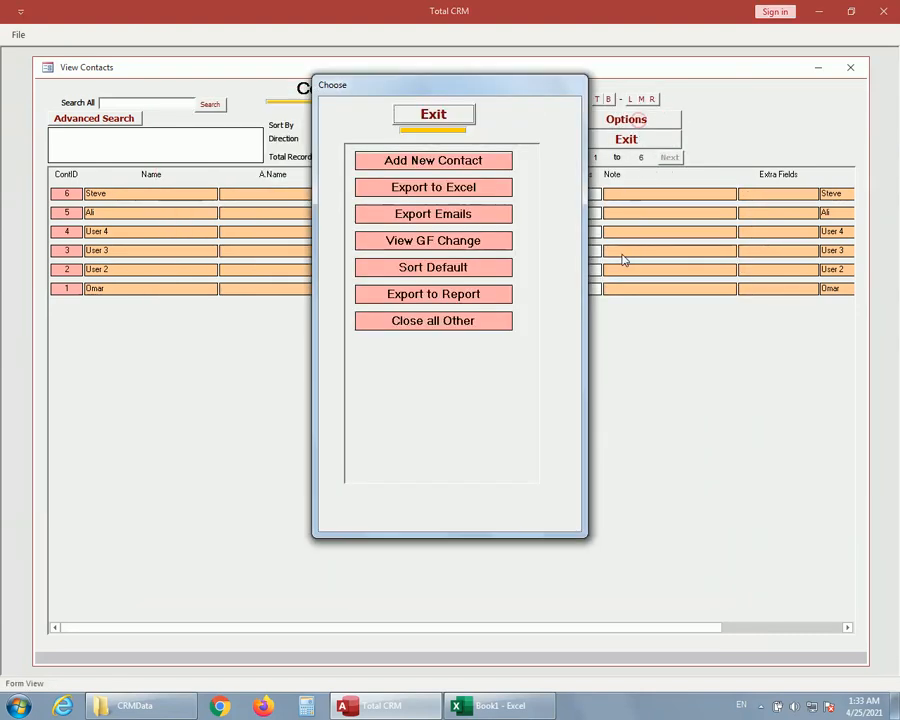
{"action": "left_click", "coordinate": [447, 248]}
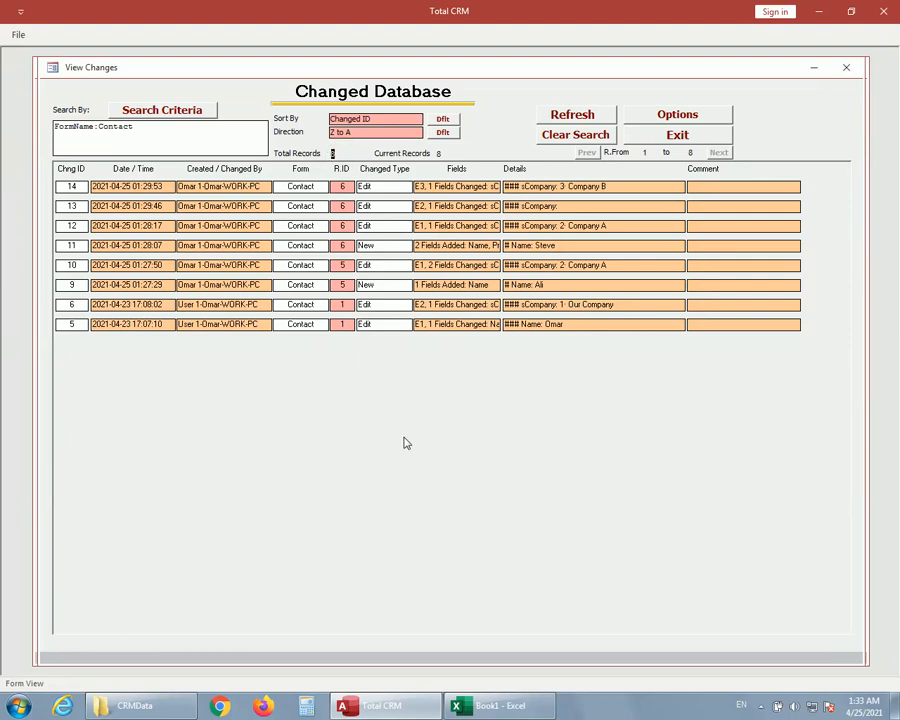
{"action": "left_click", "coordinate": [678, 139]}
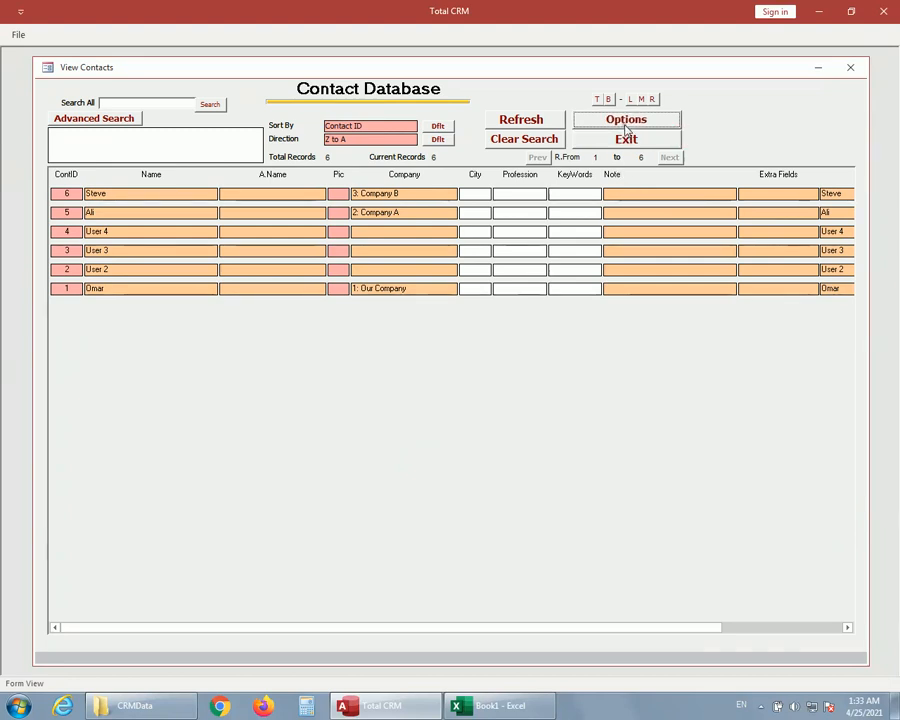
Export the contacts to a report with all fields ticked, view the report, and close it.
{"action": "left_click", "coordinate": [626, 124]}
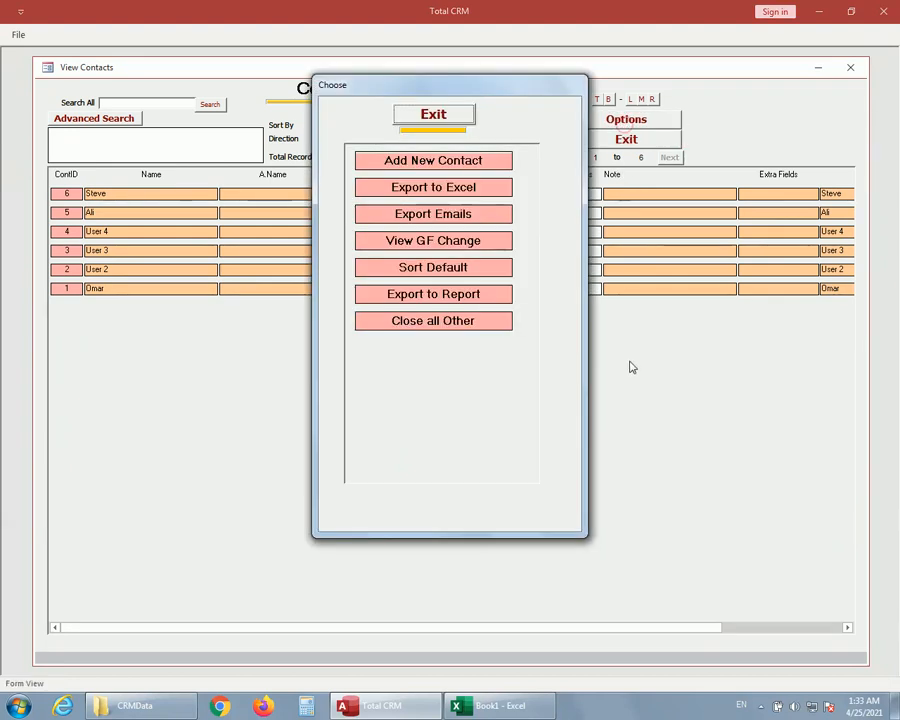
{"action": "left_click", "coordinate": [433, 294]}
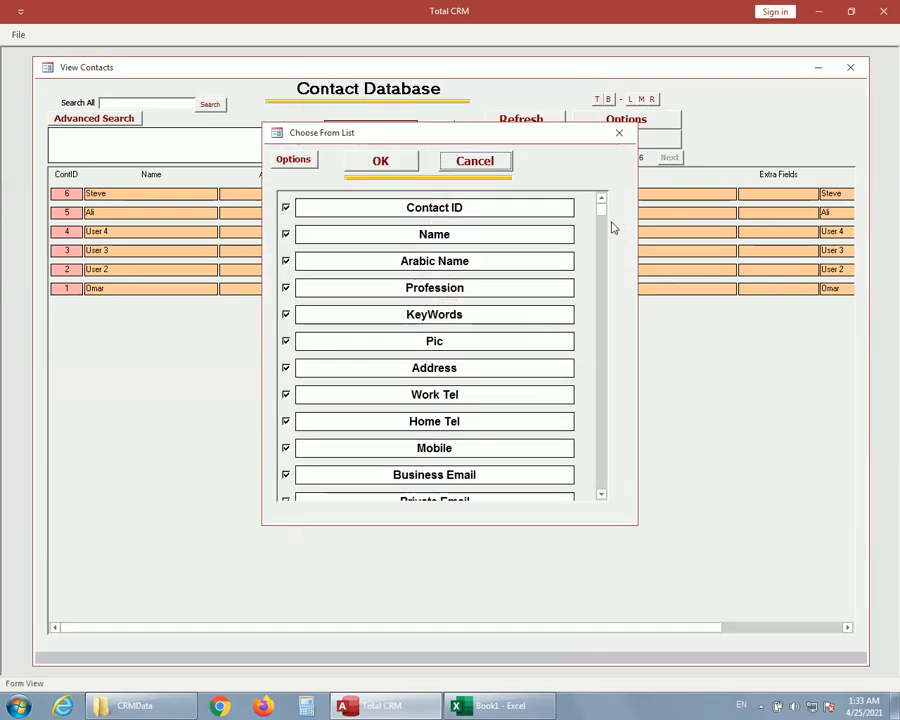
{"action": "mouse_move", "coordinate": [604, 215]}
{"action": "left_mouse_down"}
{"action": "mouse_move", "coordinate": [600, 380]}
{"action": "mouse_move", "coordinate": [598, 204]}
{"action": "left_mouse_up"}
{"action": "left_click", "coordinate": [292, 157]}
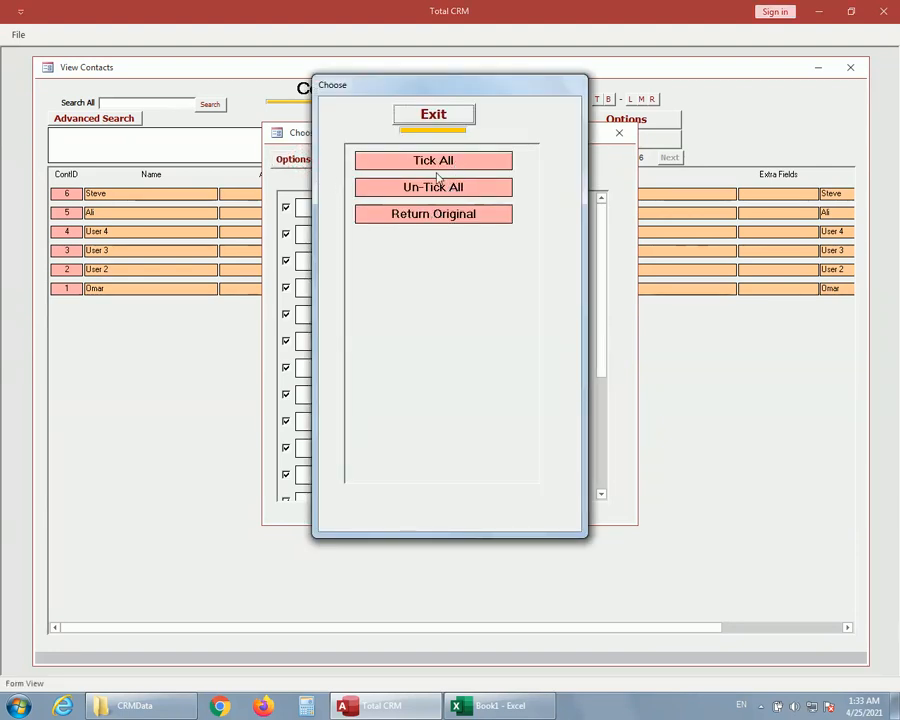
{"action": "left_click", "coordinate": [434, 114]}
{"action": "left_click", "coordinate": [394, 164]}
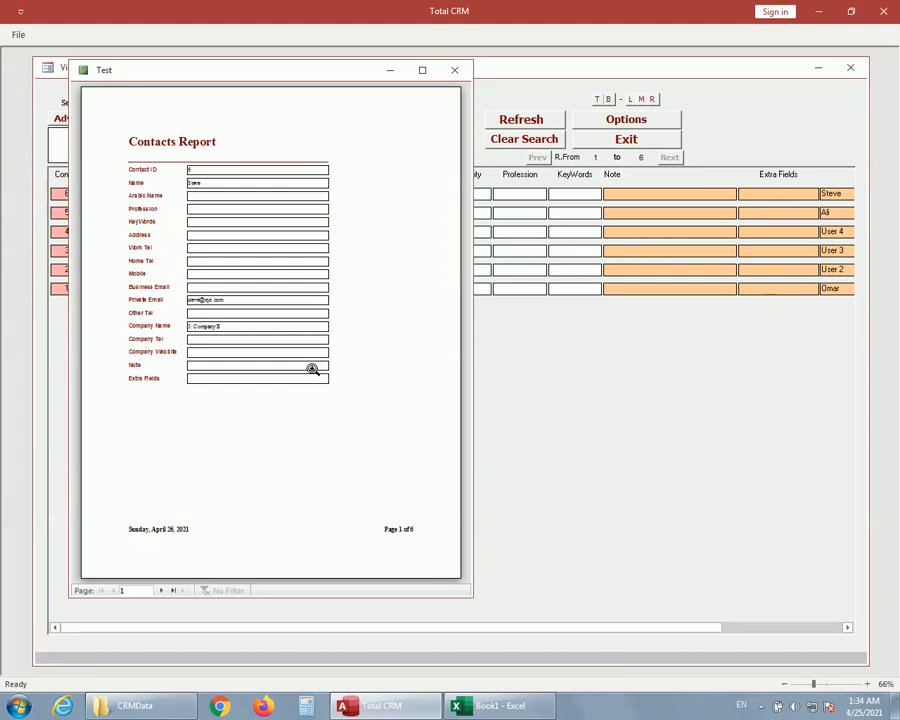
{"action": "left_click", "coordinate": [454, 74]}
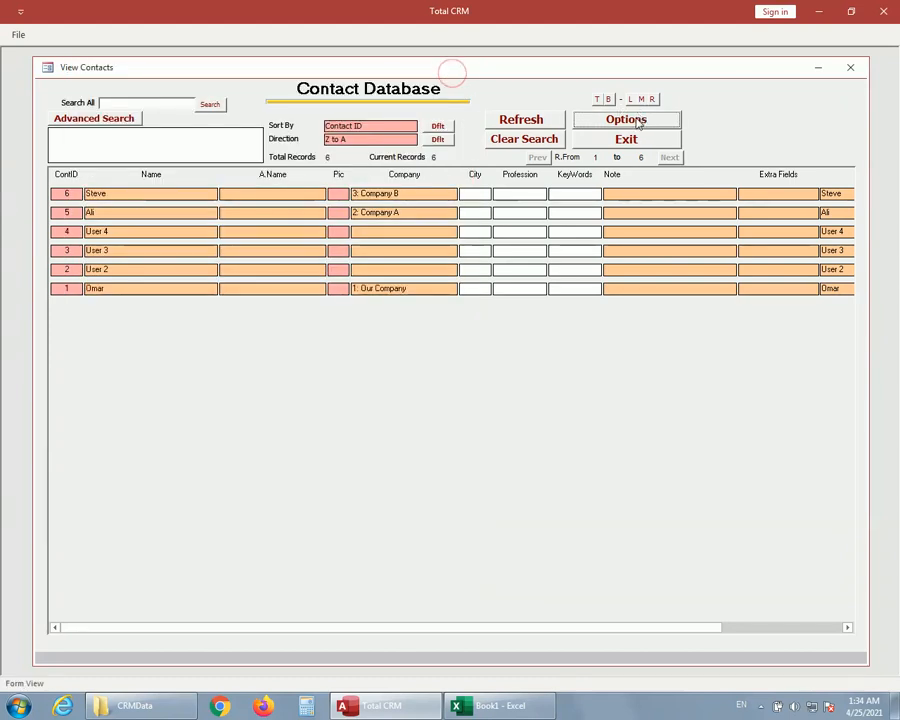
Close all other windows from the contacts list, and exit the list to the main page.
{"action": "left_click", "coordinate": [637, 121]}
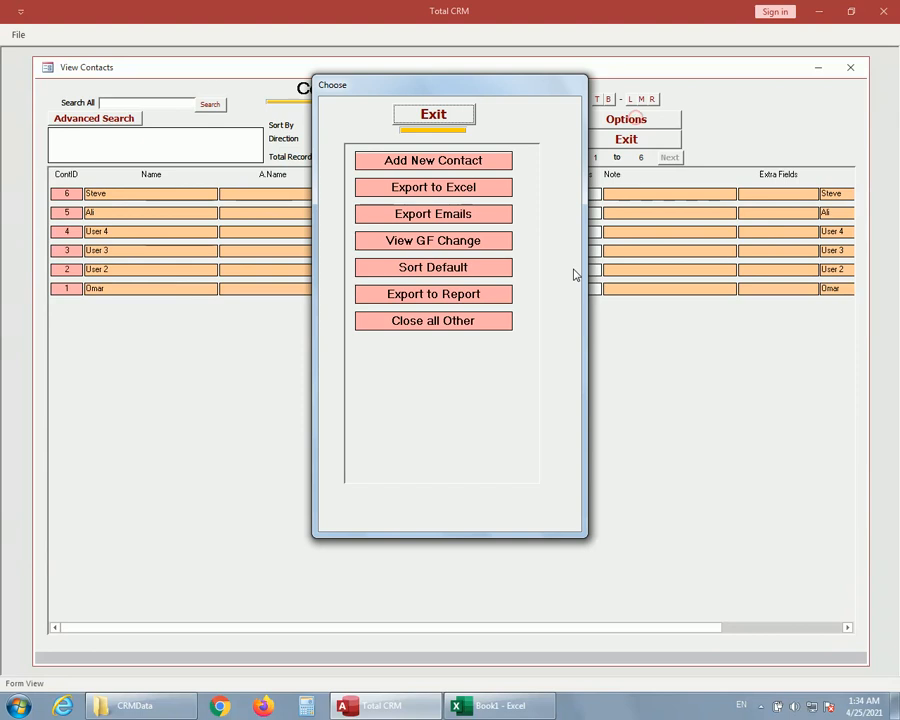
{"action": "left_click", "coordinate": [443, 322]}
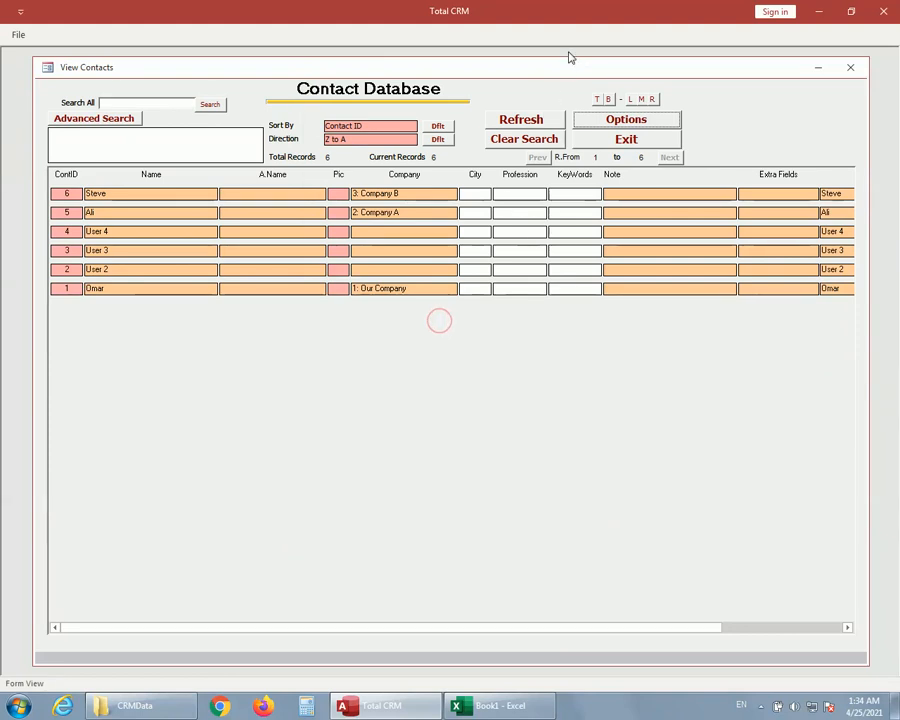
{"action": "left_click_drag", "start_coordinate": [567, 64], "coordinate": [548, 110]}
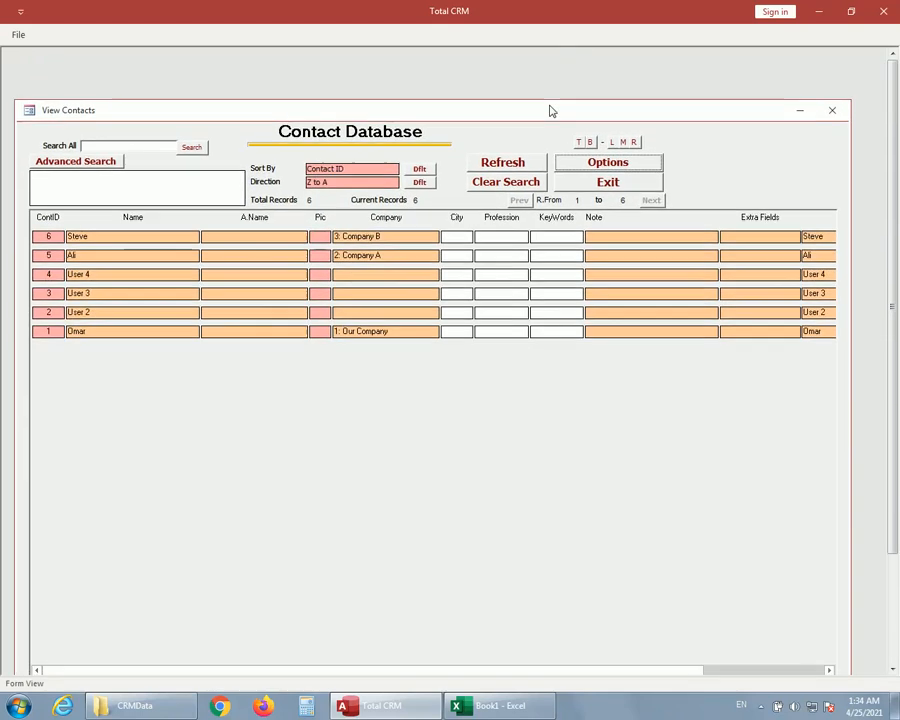
{"action": "left_click", "coordinate": [606, 185]}
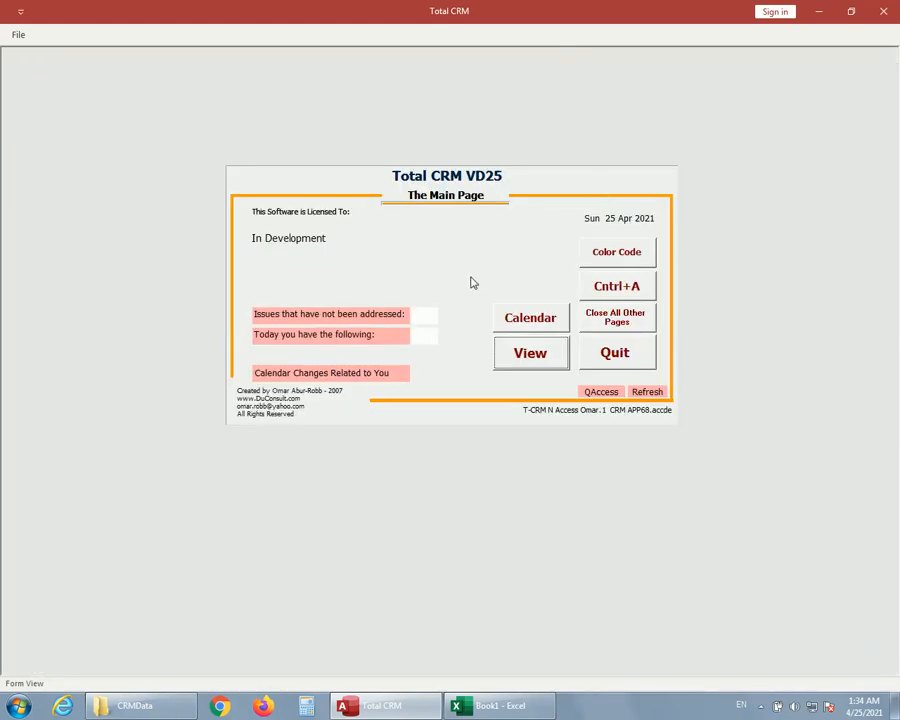